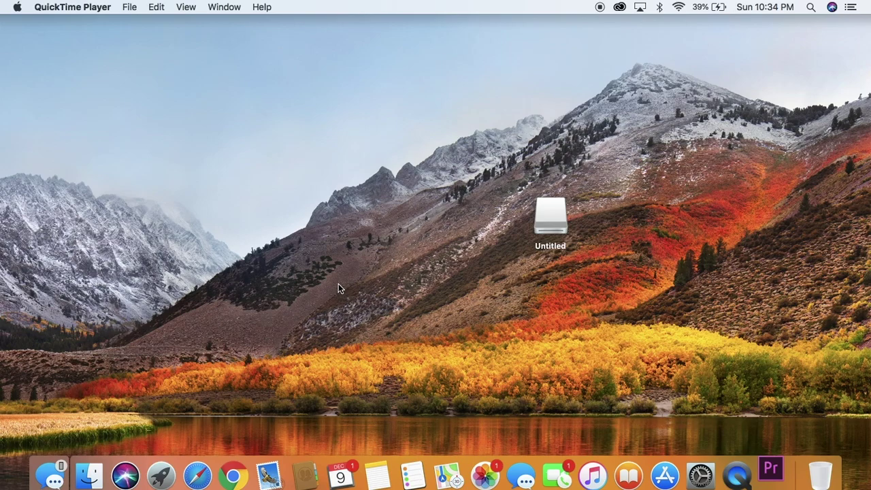
Auto-hide the Dock, then launch Premiere Pro CC 2018 from Launchpad after closing the Other folder
key(alt+super+d)
mouse_move(426, 484)
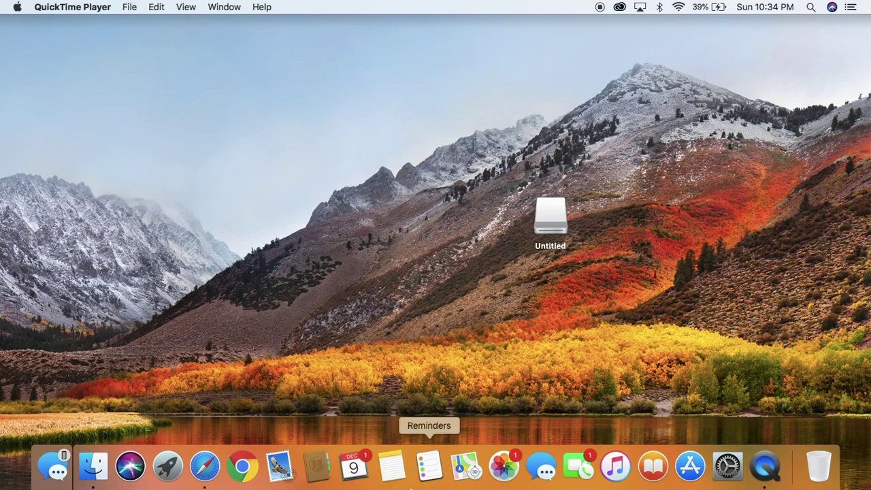
click(165, 470)
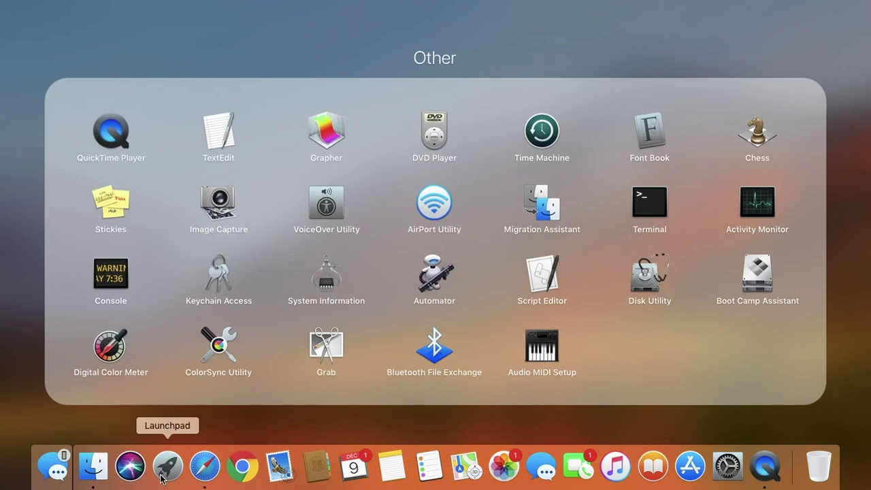
click(148, 423)
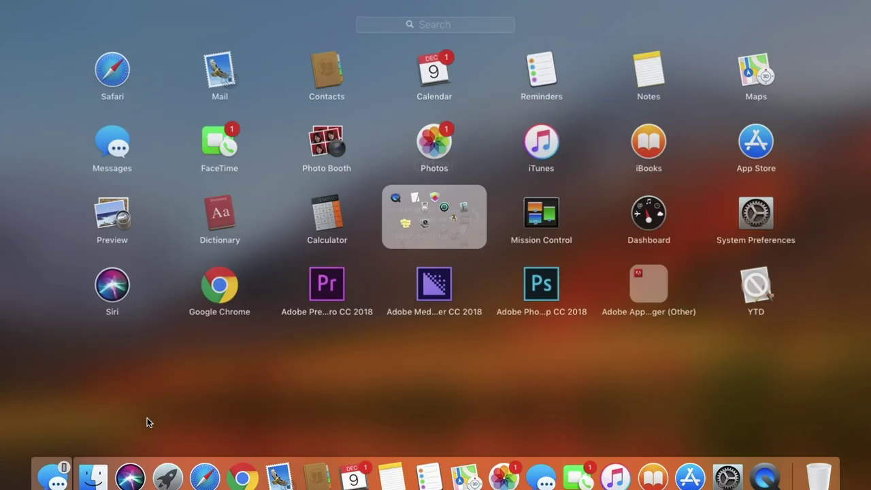
click(327, 284)
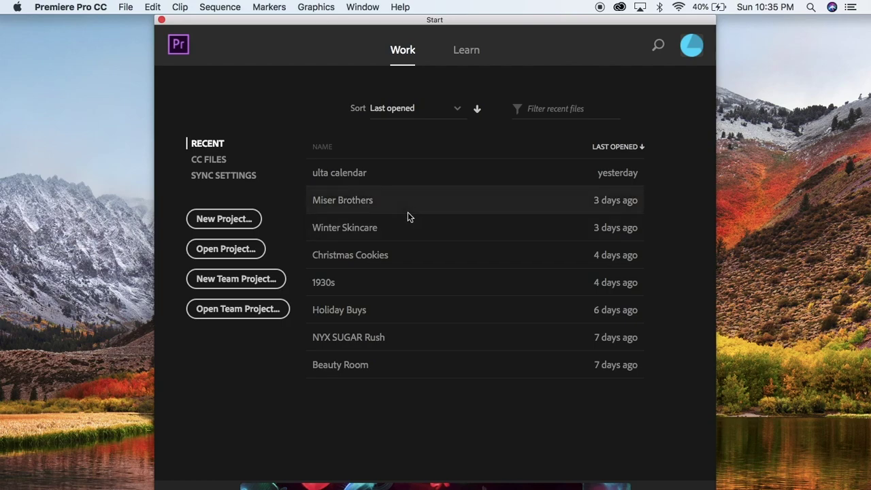
Create a new Premiere project named '1940's Tutorial'
click(236, 220)
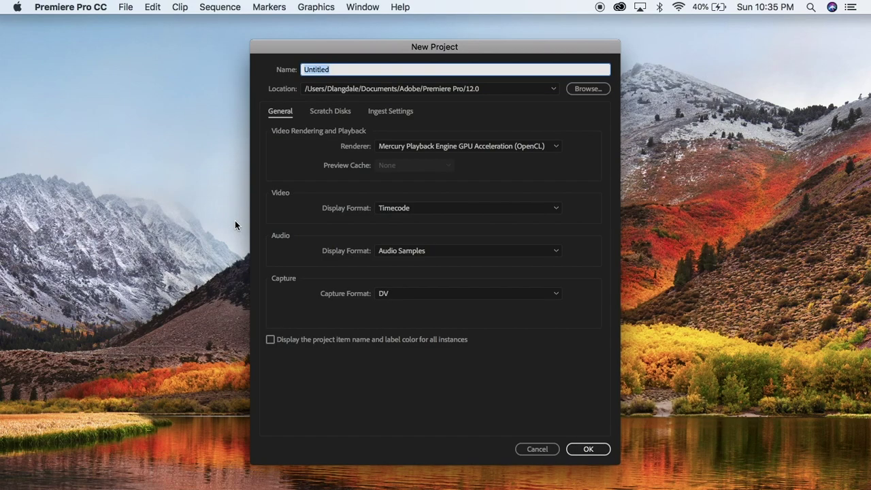
text(1940's Tutorial)
key(Tab)
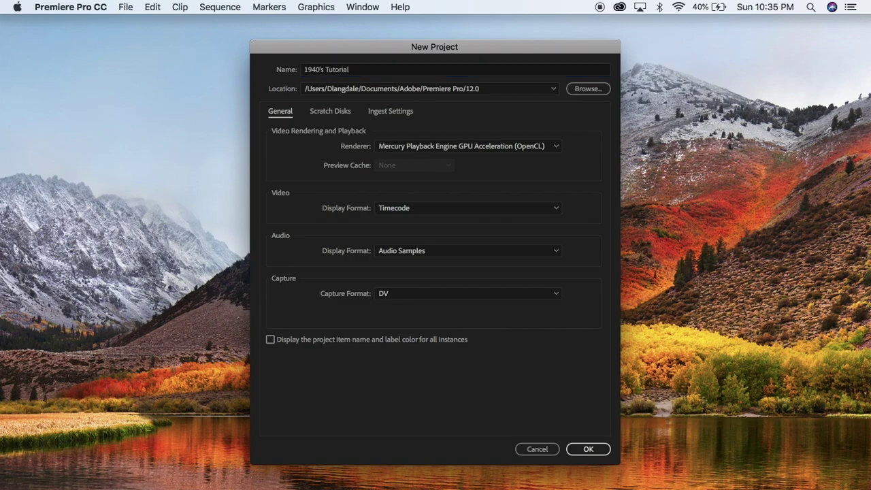
key(Return)
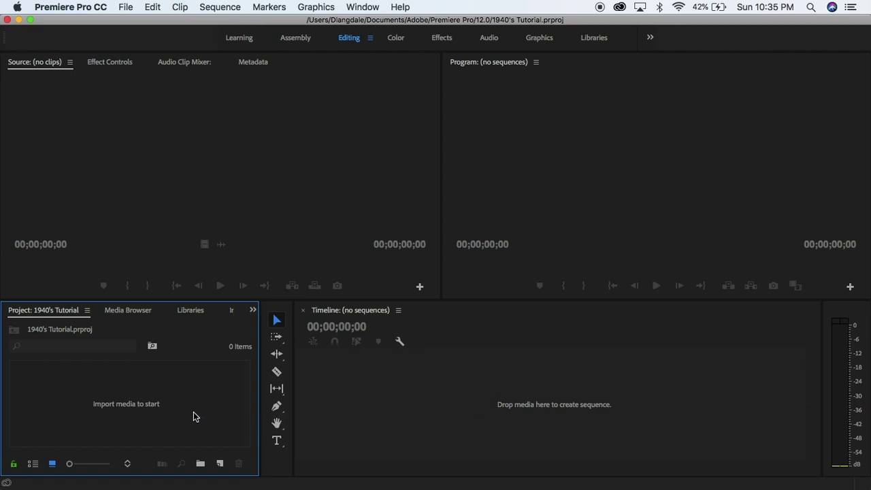
In Finder, browse the Untitled camera drive to the DCIM > 110__11 clip folder
click(87, 468)
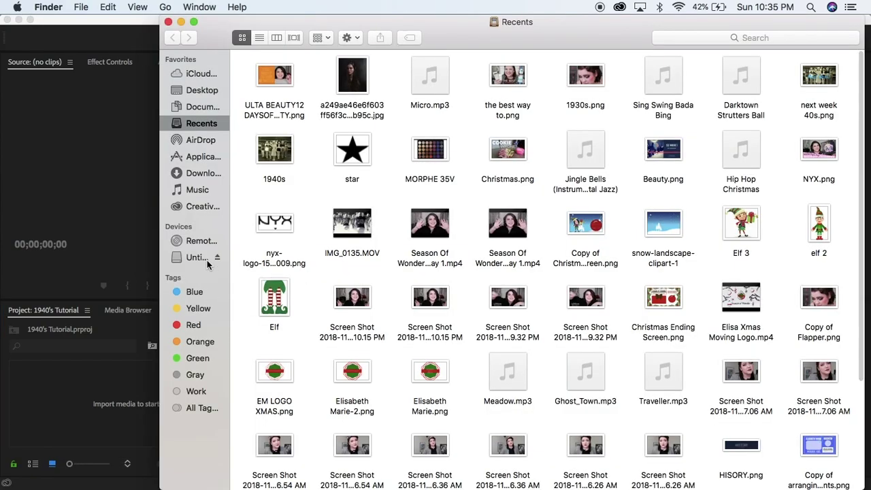
click(205, 258)
drag(459, 21, 466, 22)
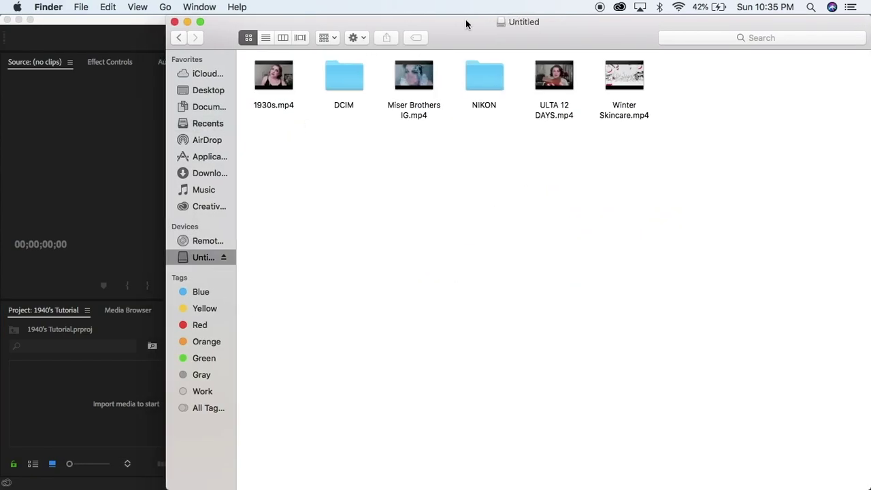
double_click(357, 82)
double_click(357, 82)
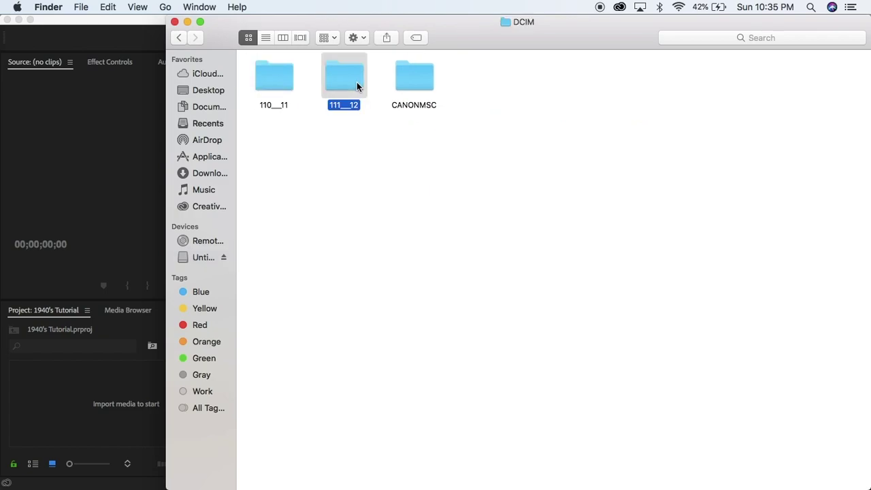
click(179, 37)
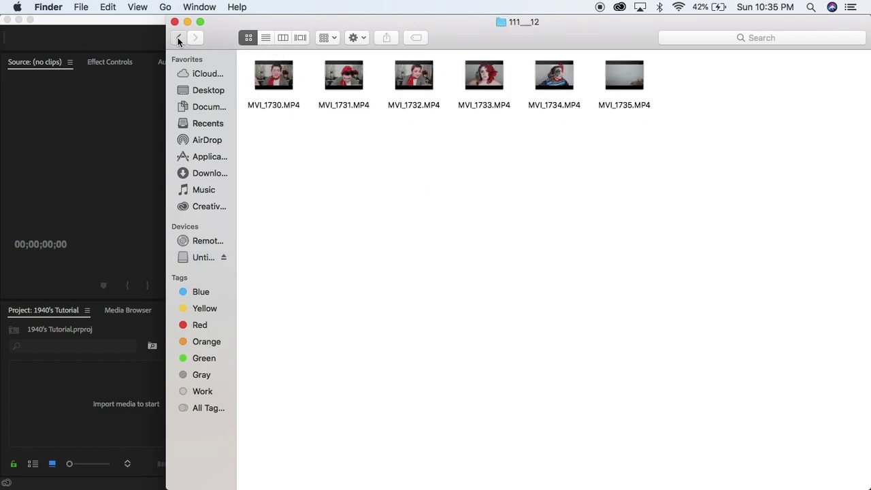
double_click(274, 75)
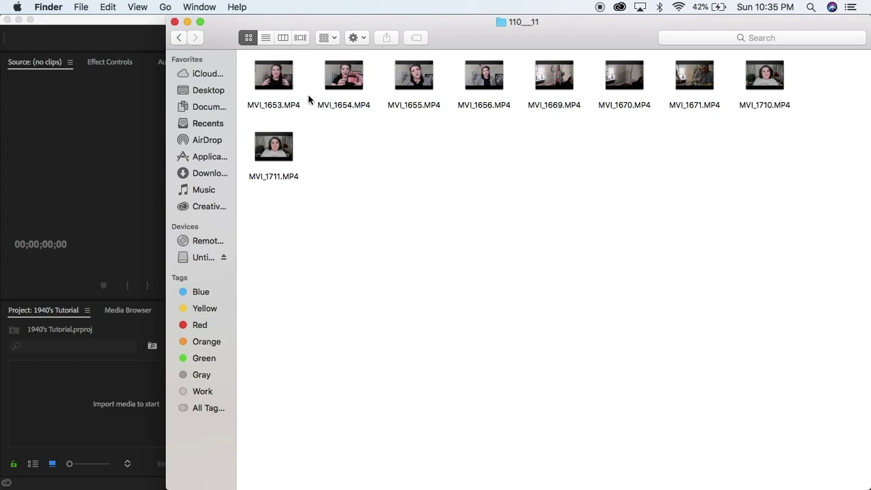
Select MVI_1653 through MVI_1656.MP4 and drag them into Premiere's Project panel
click(292, 85)
shift+click(333, 87)
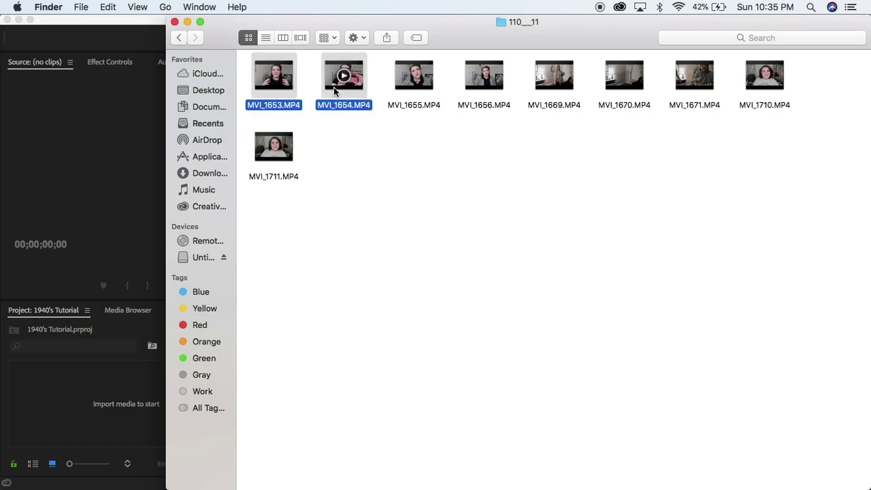
shift+click(410, 82)
shift+click(468, 87)
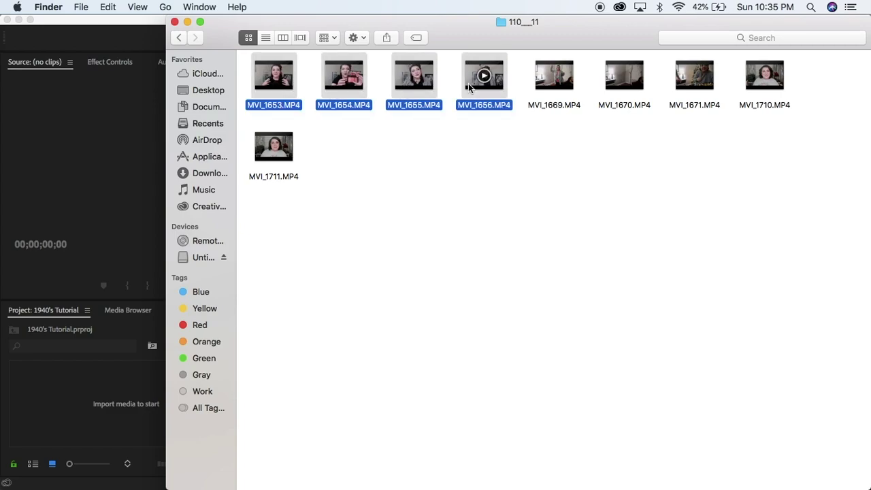
drag(475, 85, 105, 388)
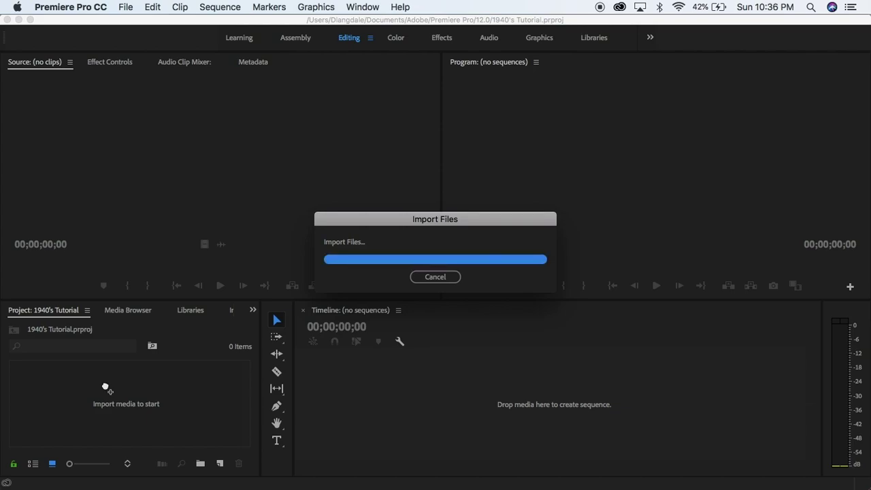
From Finder's Recents, import Elisa Xmas Moving Logo.mp4 and Christmas Ending Screen.png into the project
mouse_move(122, 483)
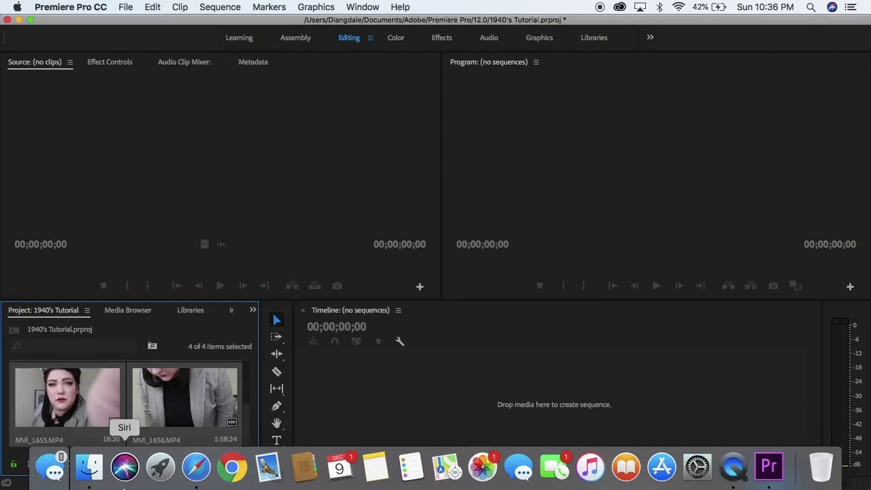
click(80, 476)
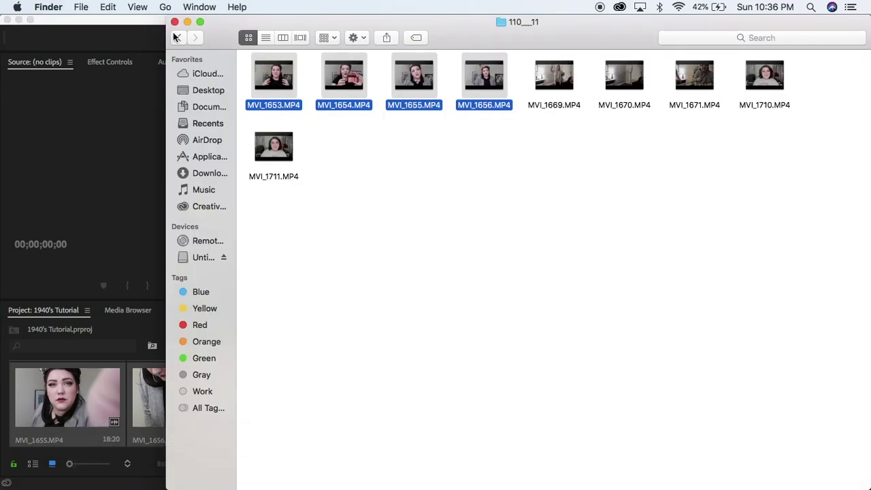
click(181, 38)
click(198, 124)
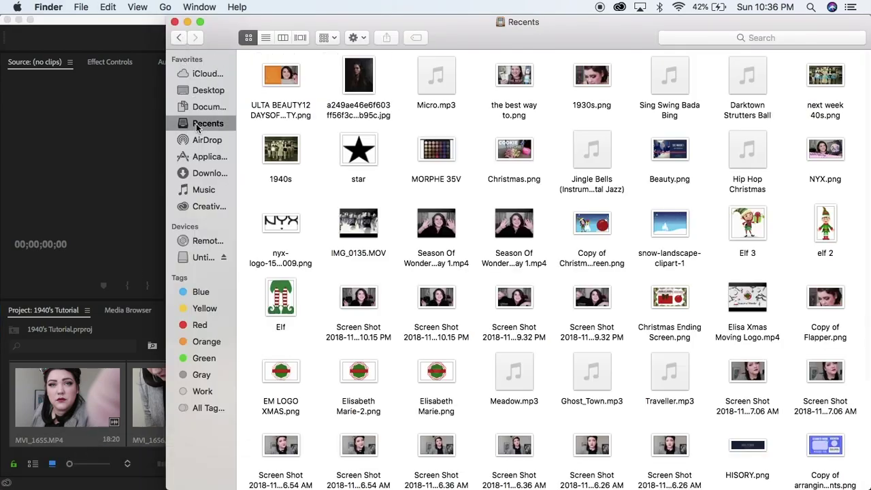
scroll(605, 240, down, 2)
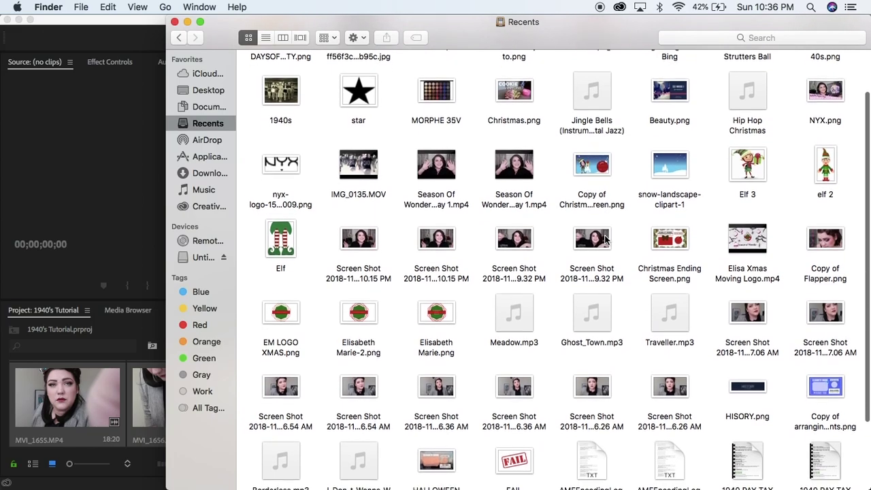
scroll(605, 239, down, 1)
click(746, 229)
super+click(682, 244)
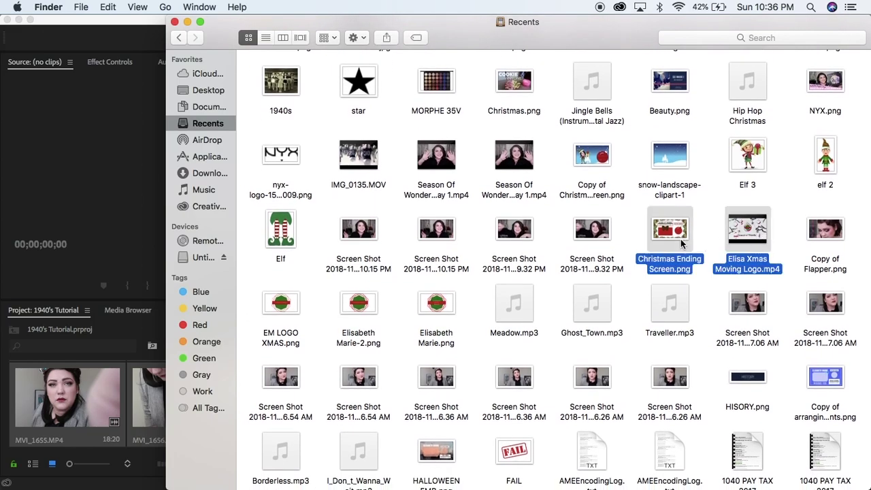
drag(671, 242, 106, 441)
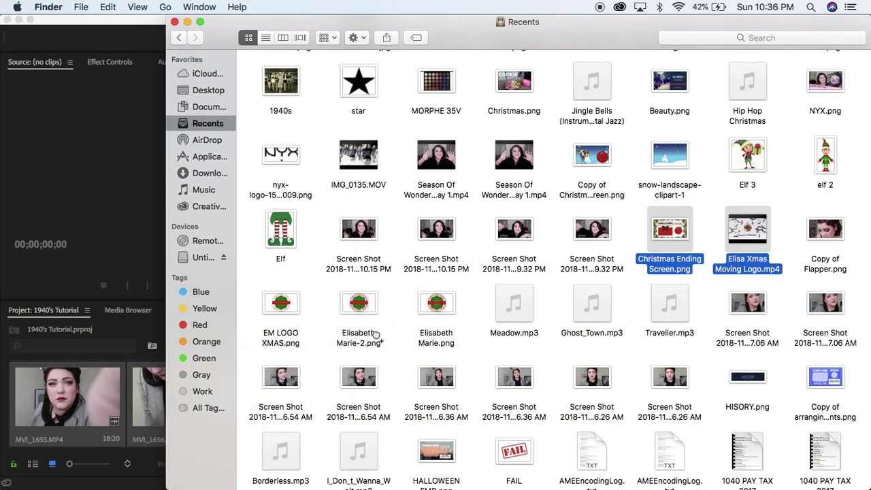
Import the Sing Swing Bada Bing track into the project and minimize Finder
scroll(577, 324, down, 2)
scroll(577, 324, up, 5)
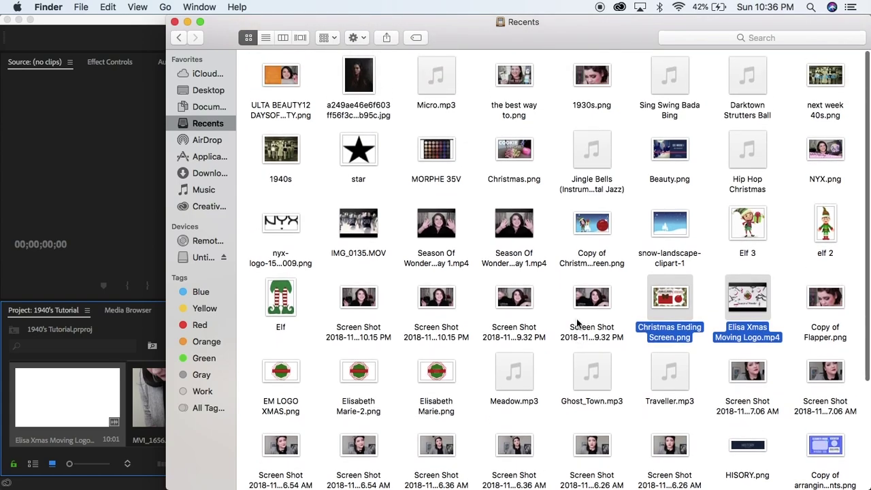
drag(652, 92, 139, 415)
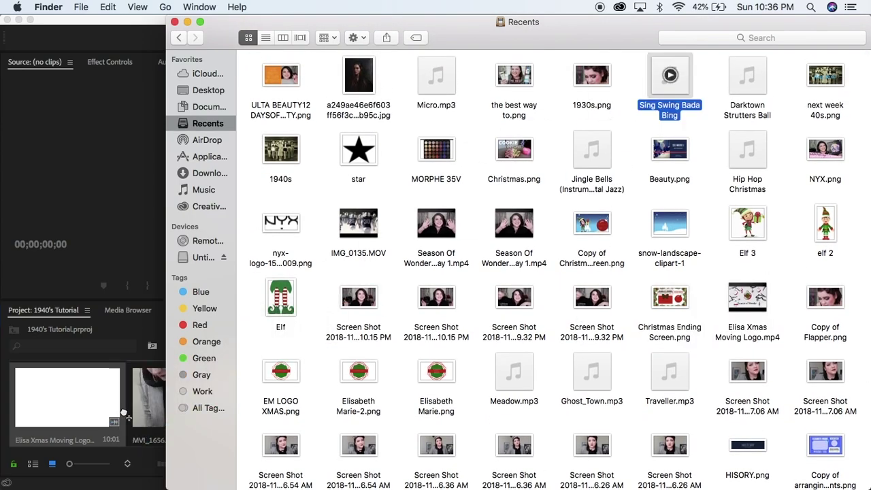
click(188, 23)
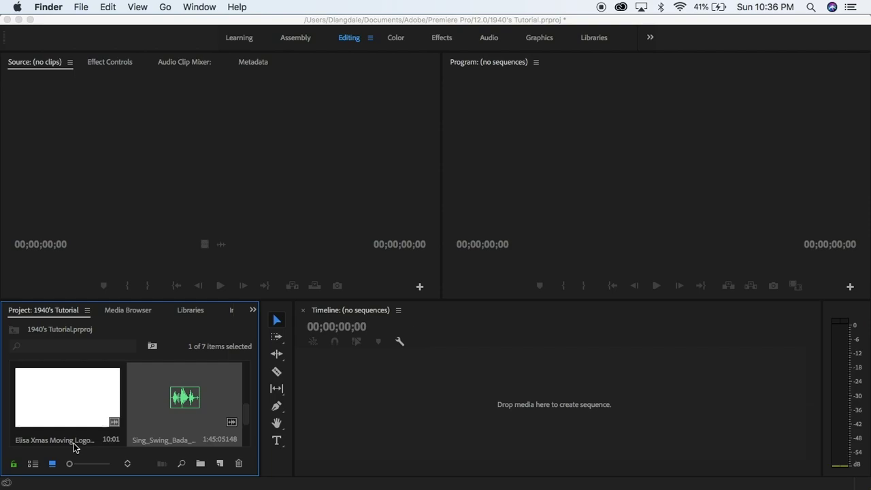
Load MVI_1653 in the Source monitor, set its out point at 00:00:44:38, and build a sequence from it
scroll(75, 438, up, 3)
click(82, 409)
drag(63, 401, 229, 188)
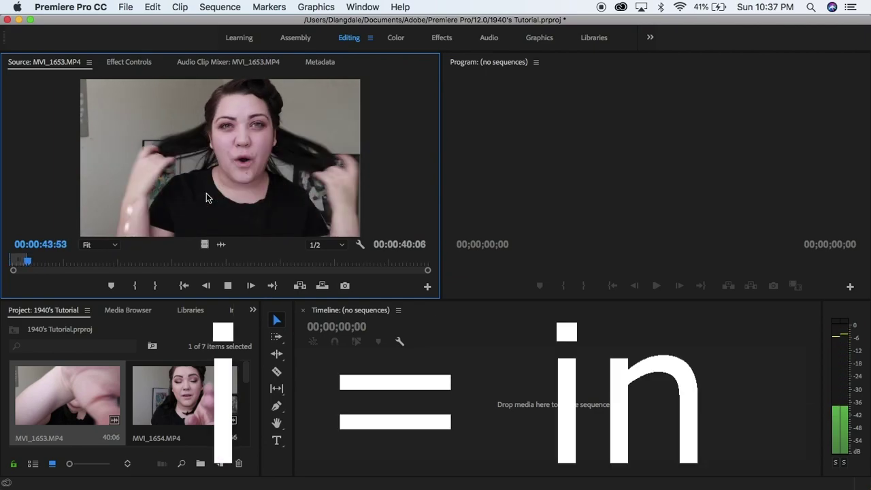
key(space)
key(o)
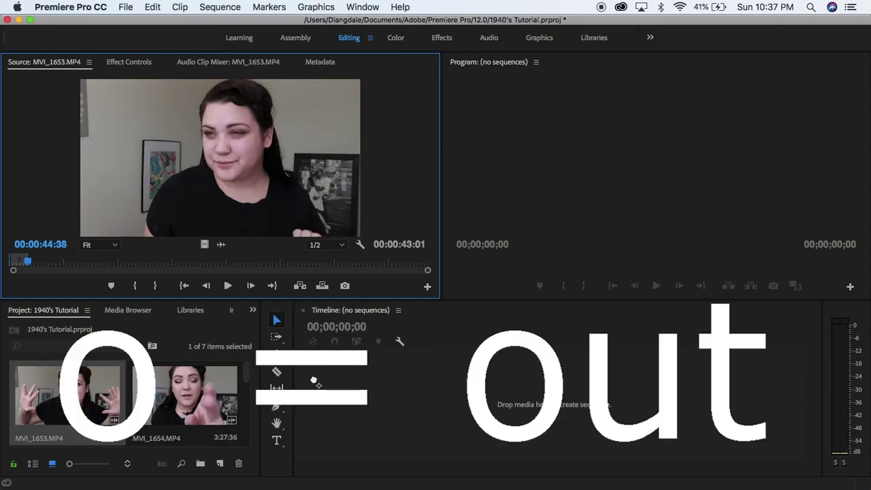
drag(314, 380, 314, 381)
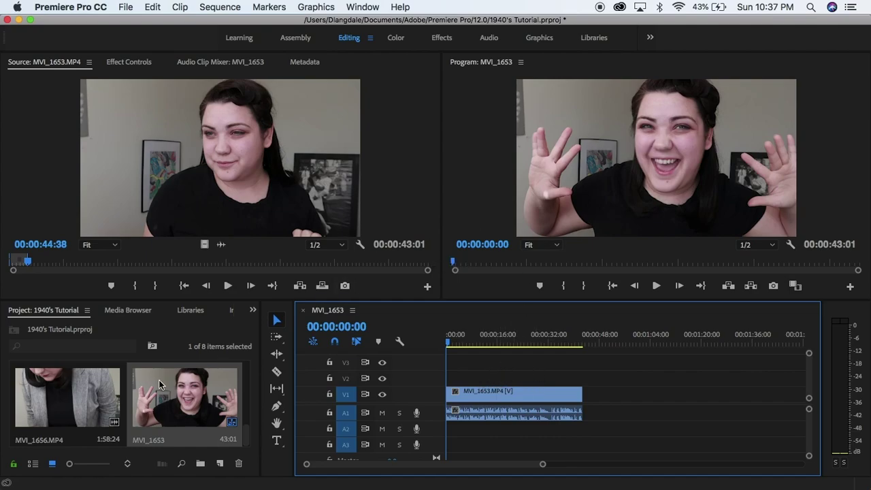
Place the Elisa Xmas Moving Logo clip after MVI_1653 on V1 and play through the join
scroll(156, 406, up, 3)
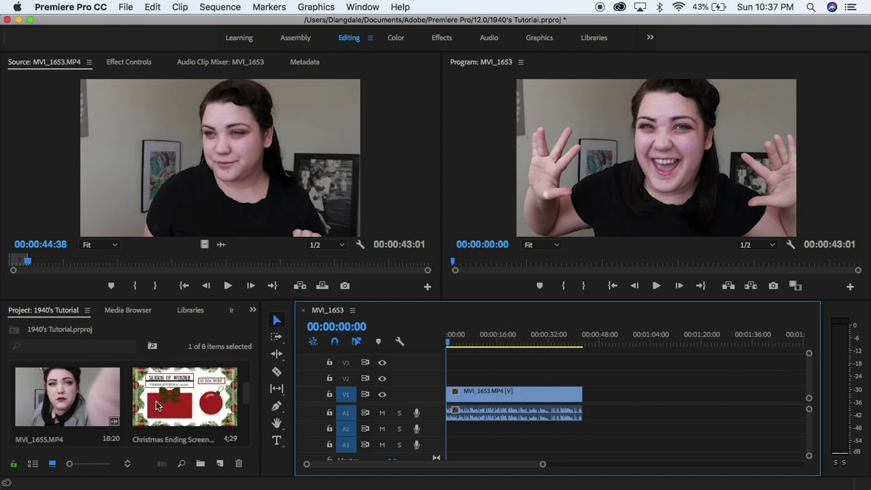
scroll(156, 406, down, 3)
click(79, 407)
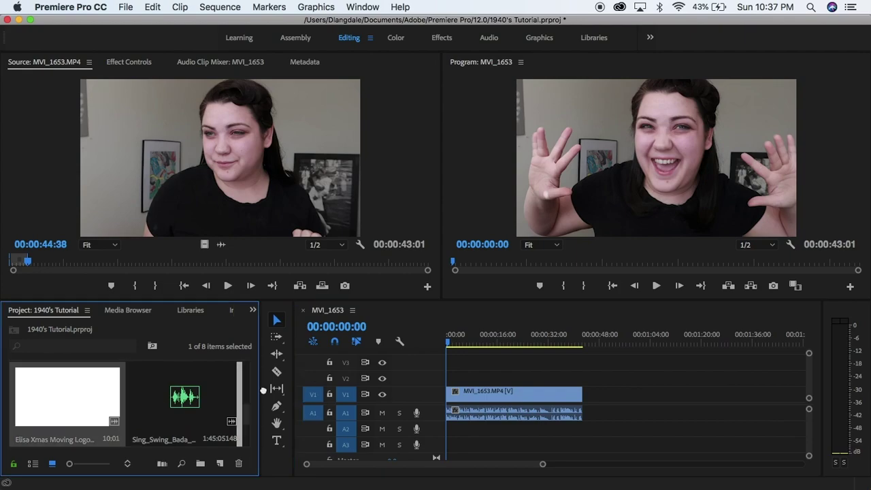
drag(263, 389, 586, 400)
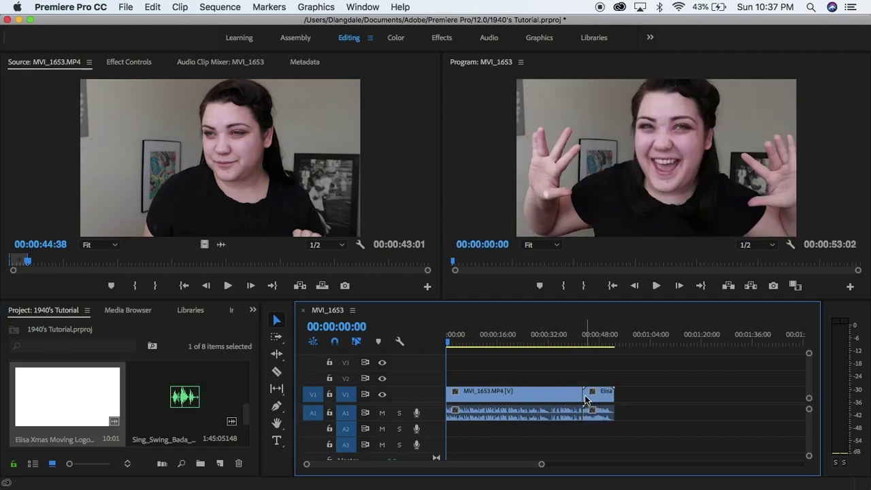
key(minus)
click(512, 342)
click(501, 367)
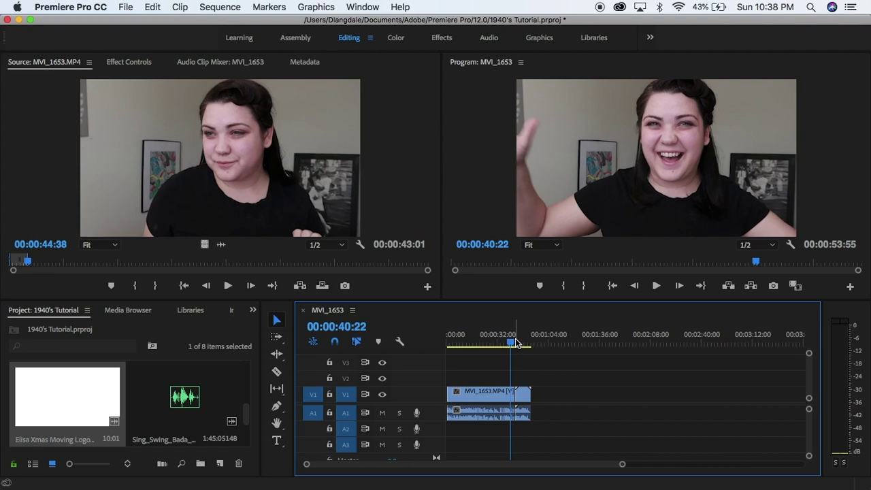
key(space)
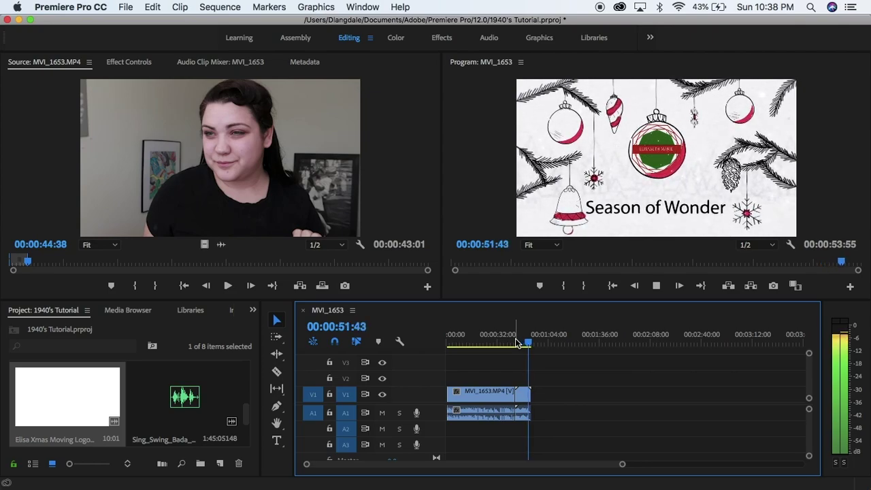
Mark two MVI_1653 excerpts in the Source monitor and overwrite each onto the sequence end
click(149, 191)
key(space)
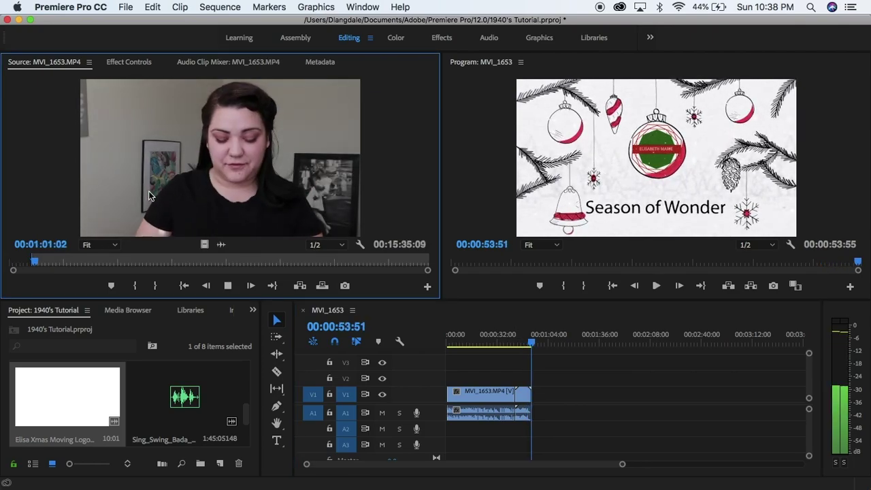
key(o)
key(.)
click(528, 345)
key(space)
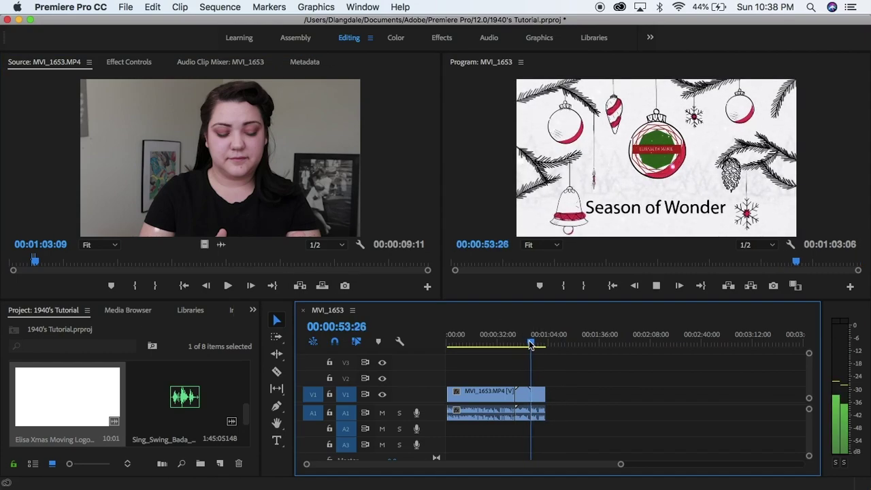
click(314, 158)
key(alt+x)
key(space)
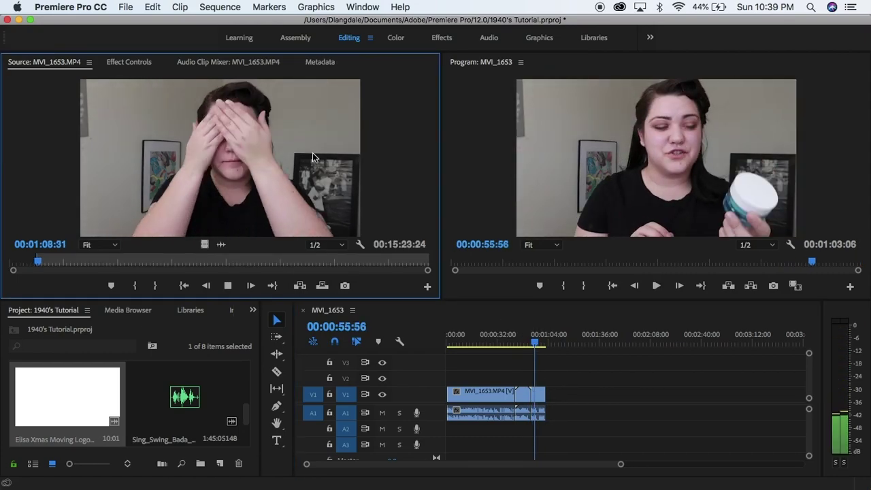
key(o)
key(.)
key(space)
Add two more marked MVI_1653 excerpts to the sequence end, previewing each after placing it
click(169, 202)
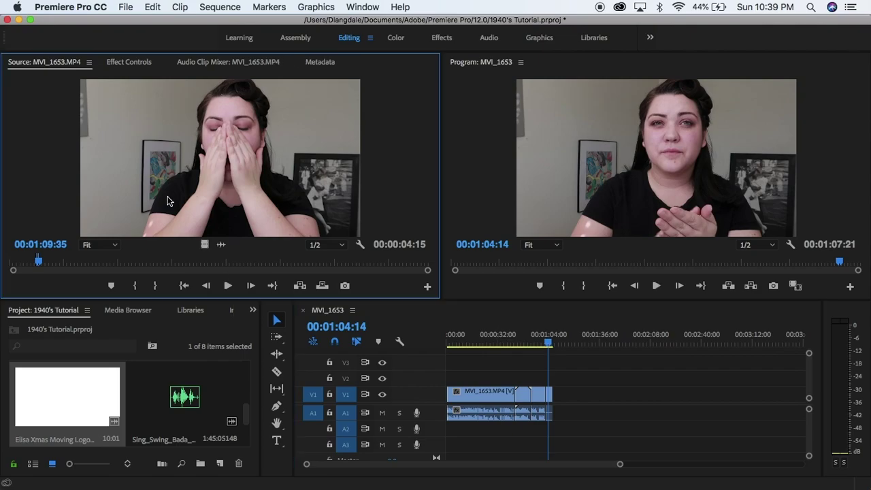
key(space)
key(alt+x)
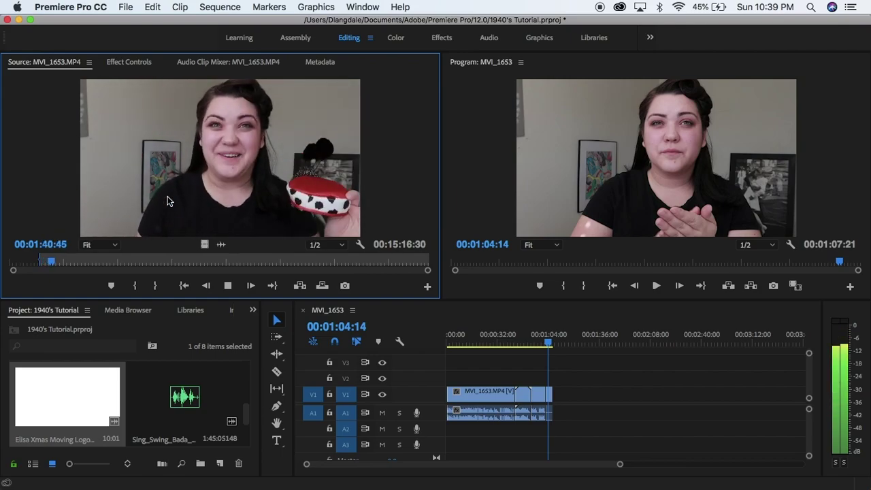
key(o)
key(period)
click(553, 341)
key(space)
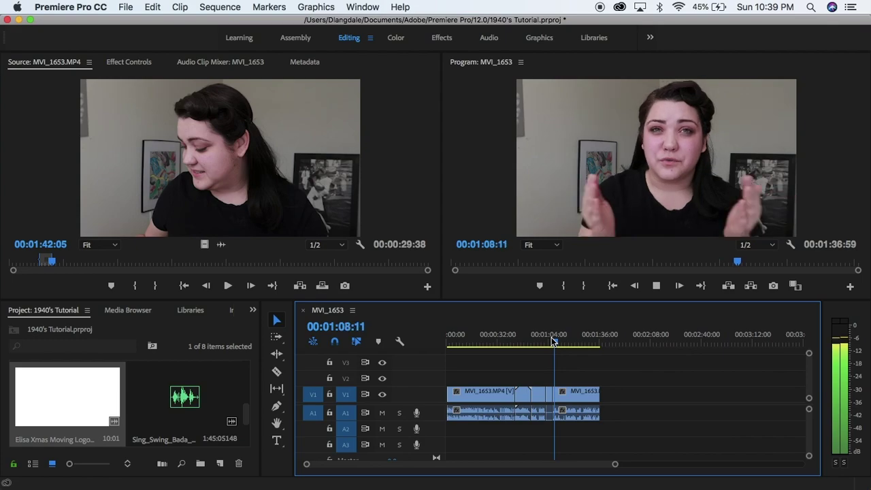
click(149, 196)
key(l)
key(l)
key(l)
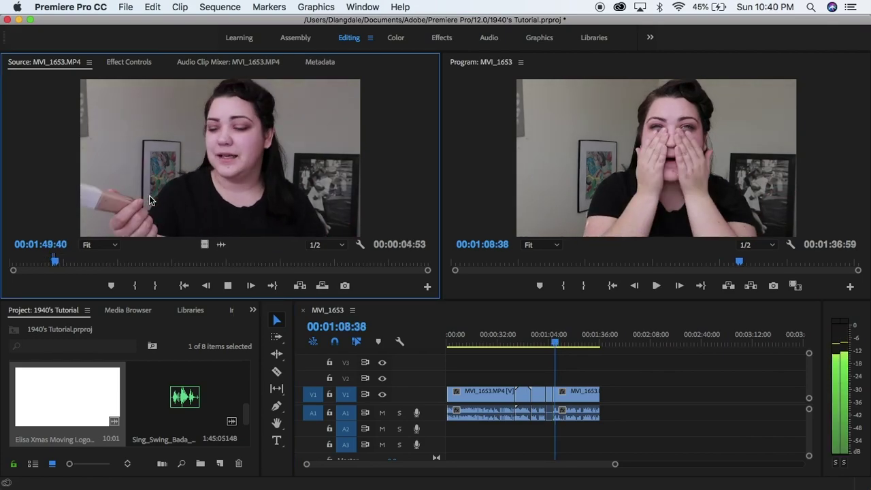
key(o)
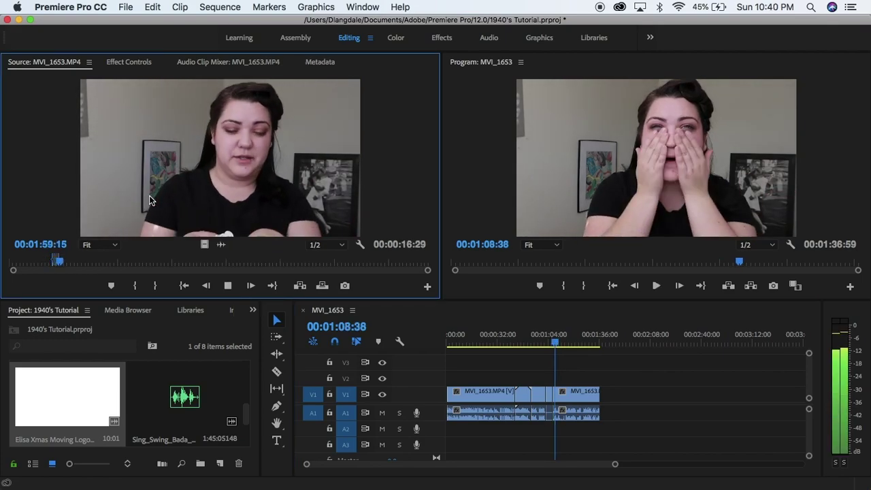
key(k)
key(period)
click(599, 344)
key(space)
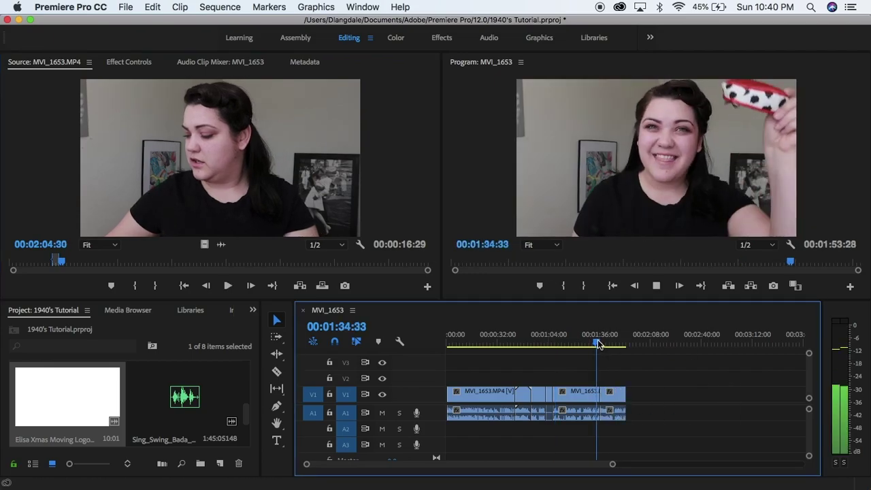
Shorten the end of the last clip on the timeline and play back the trimmed ending
key(space)
key(=)
click(681, 394)
mouse_move(721, 403)
mouse_down()
mouse_move(670, 403)
mouse_move(674, 394)
mouse_move(726, 393)
mouse_up()
key(space)
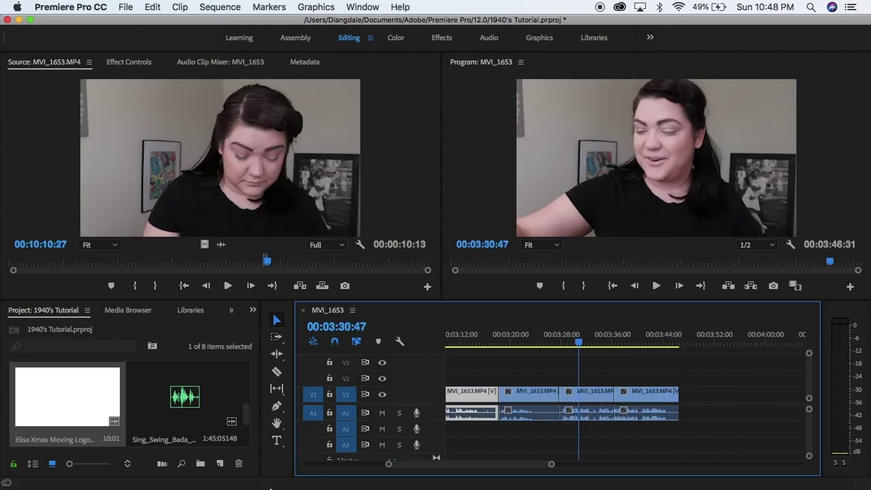
In Safari, search Google Images for 'jaclyn hill palette'
mouse_move(202, 486)
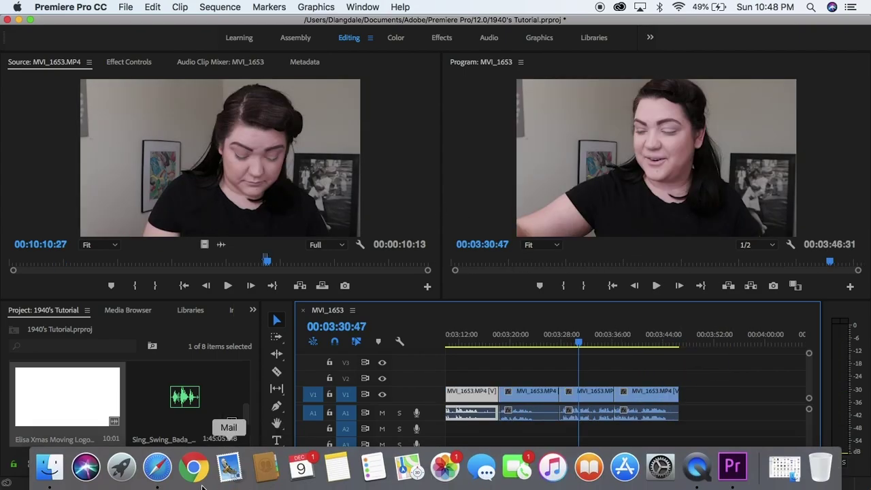
click(159, 485)
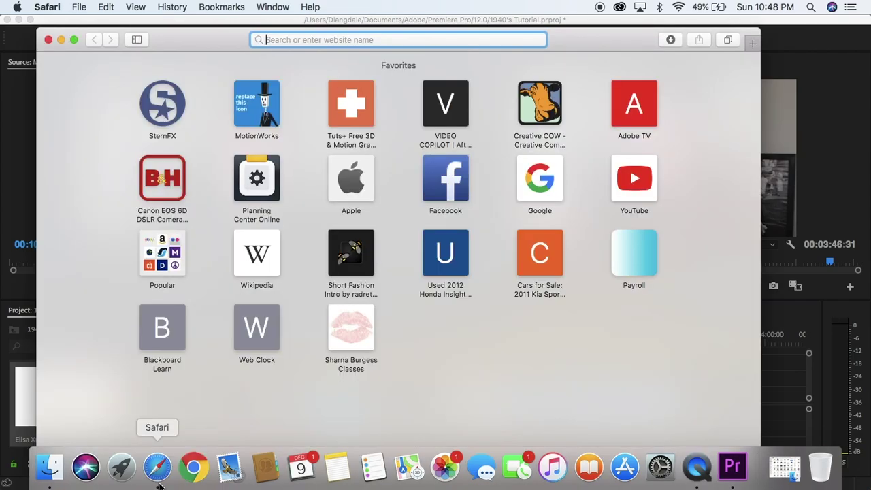
text(jacl)
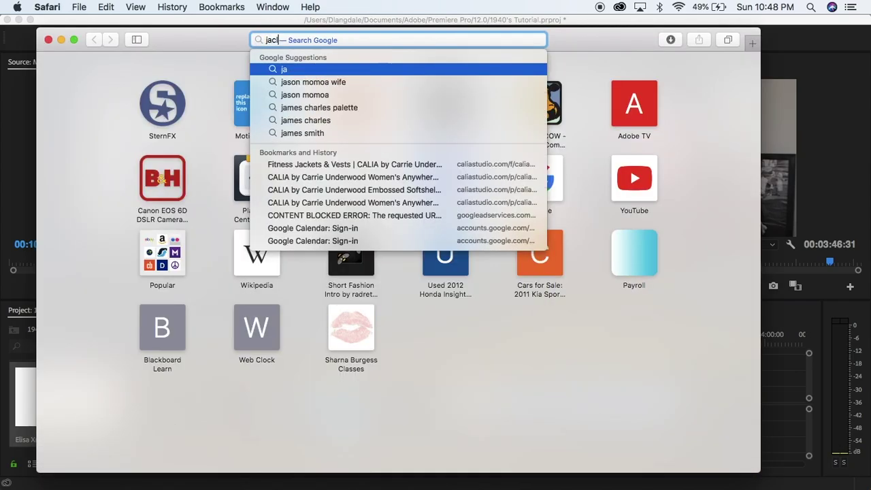
text(yn hill pale)
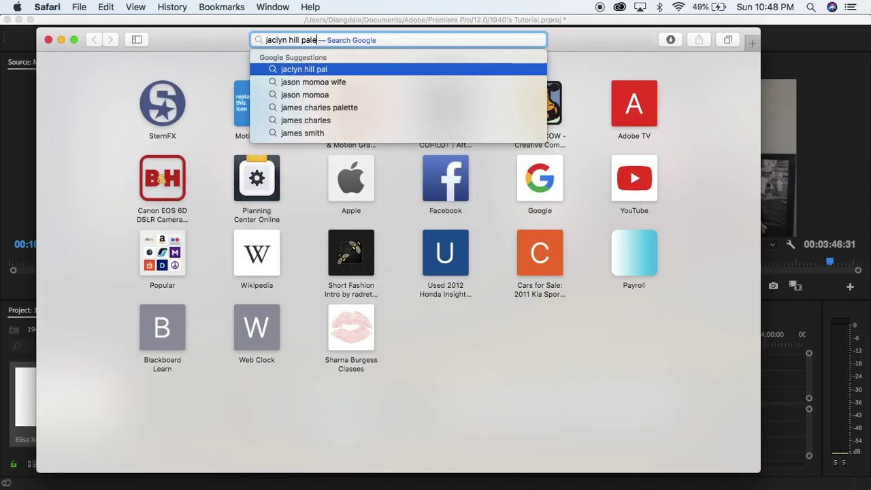
text(tte)
key(Return)
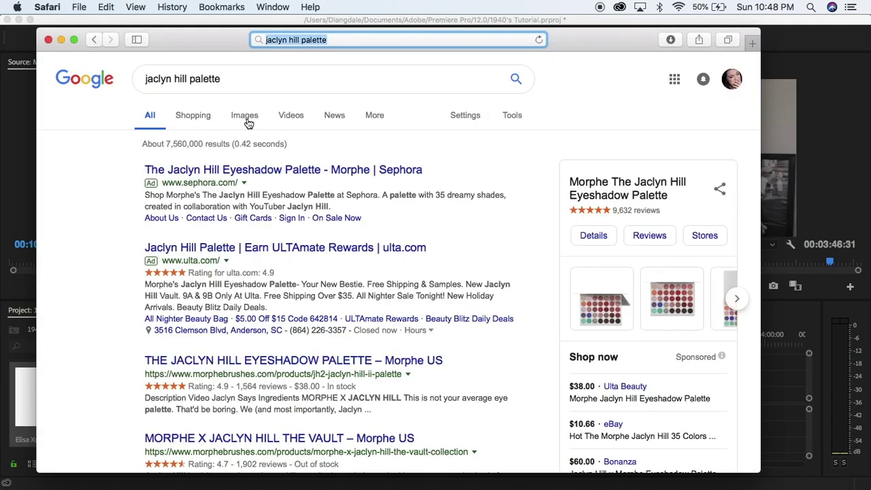
click(247, 119)
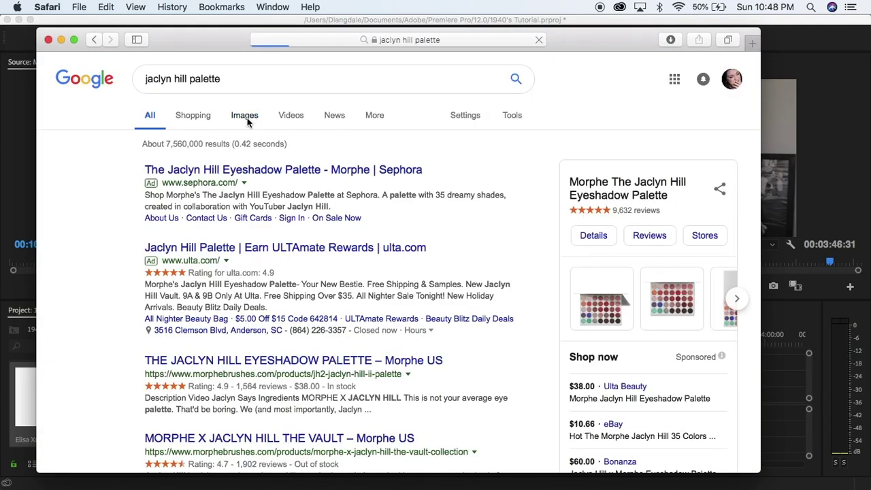
scroll(176, 228, down, 8)
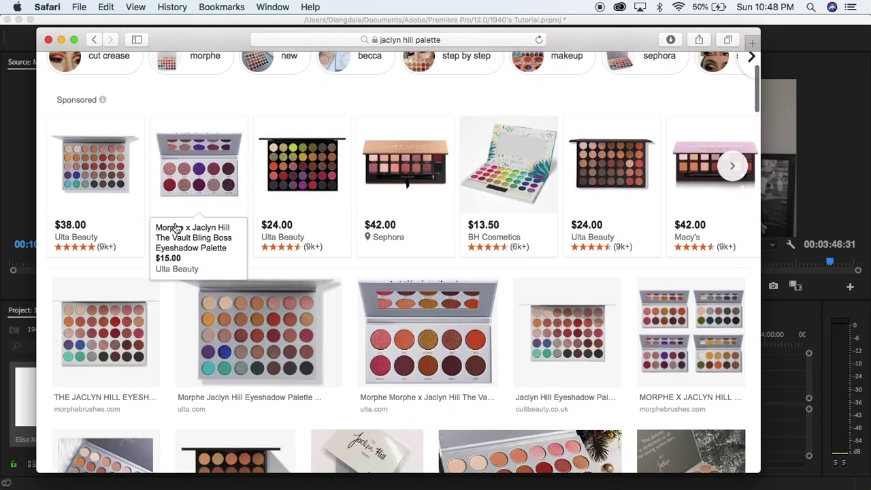
scroll(176, 228, down, 11)
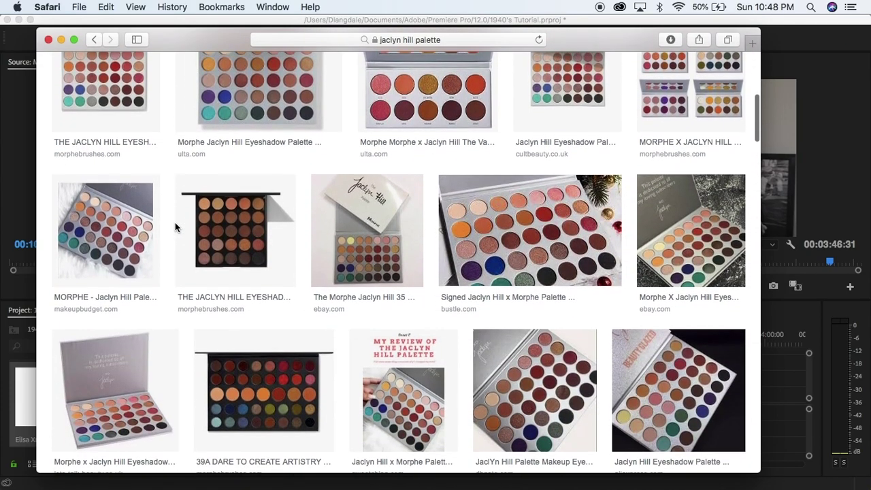
scroll(175, 228, down, 1)
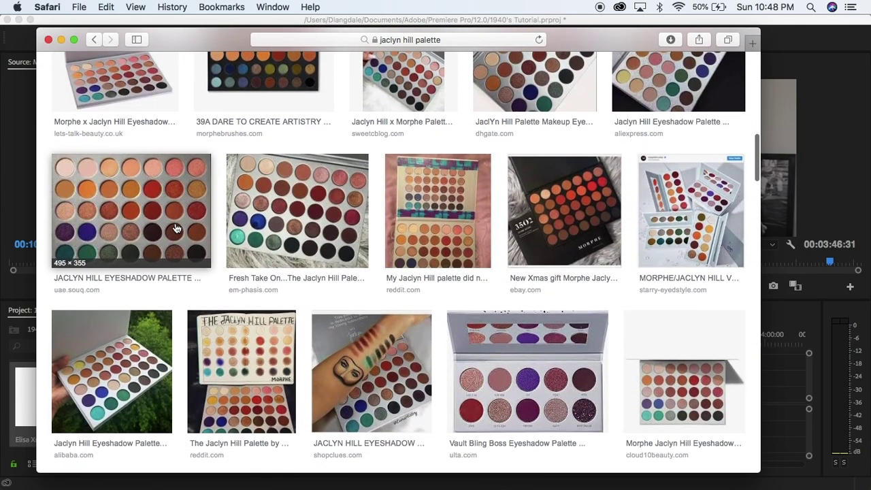
Save a large palette photo to the Desktop as 'Jaclyn Hill Palette'
click(175, 228)
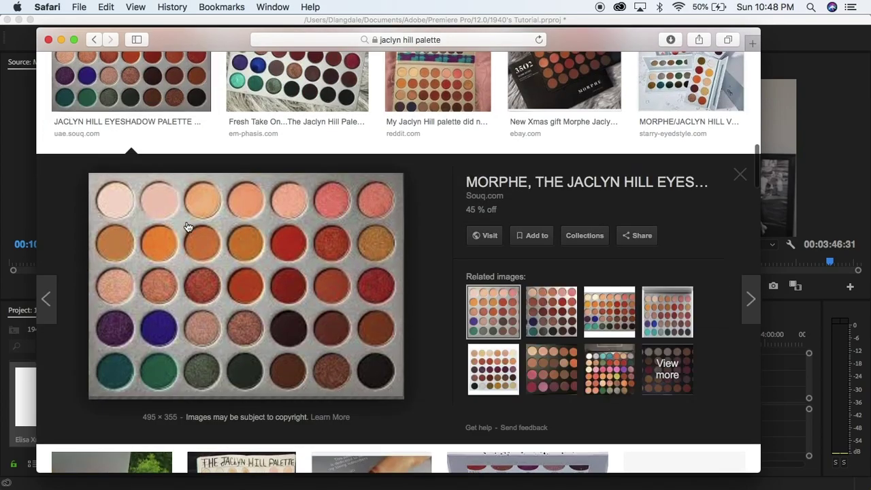
right_click(278, 337)
click(278, 336)
right_click(279, 337)
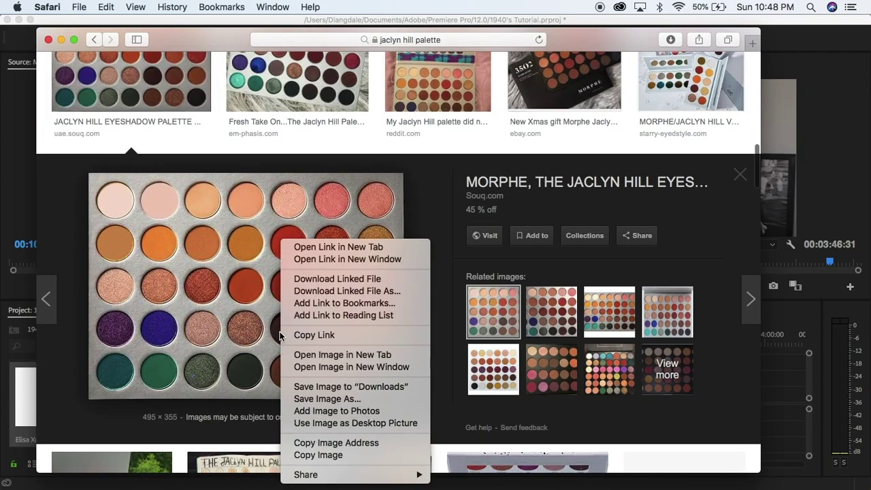
click(302, 399)
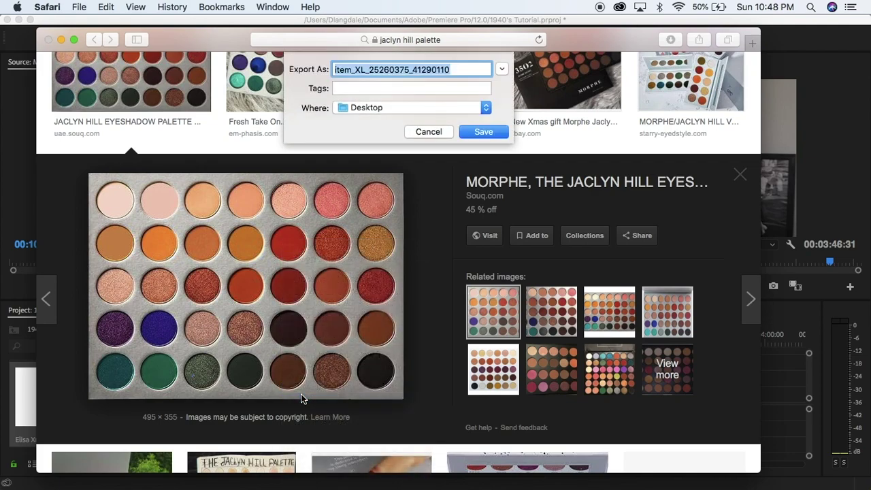
text(Jaclyn Hill Palette)
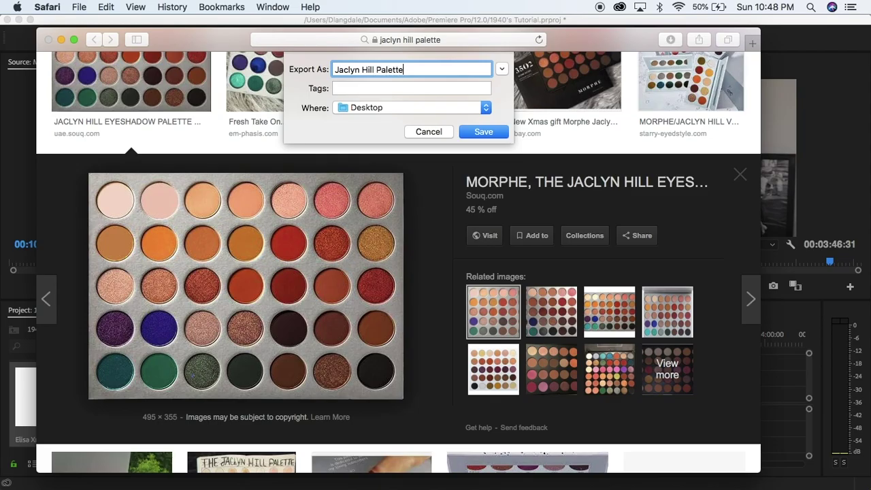
key(Return)
scroll(288, 260, up, 10)
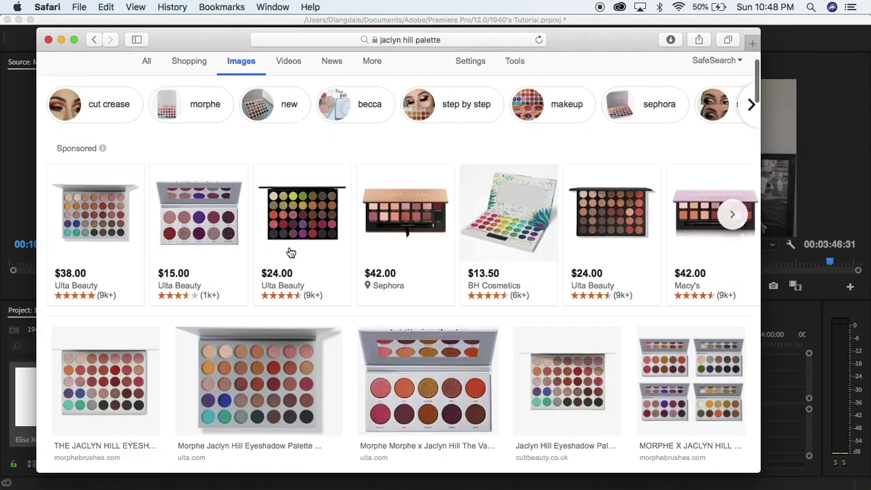
Run a new Google Images search for 'dot png'
click(333, 73)
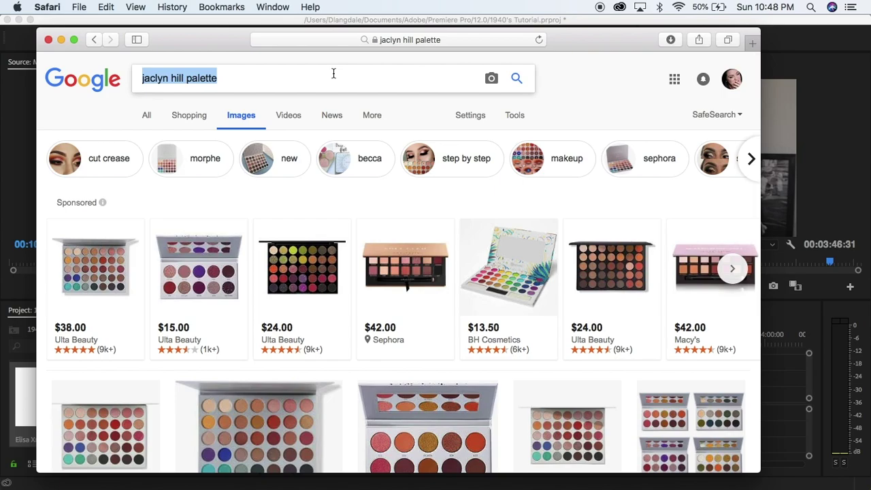
text(star)
key(BackSpace)
key(BackSpace)
key(BackSpace)
key(BackSpace)
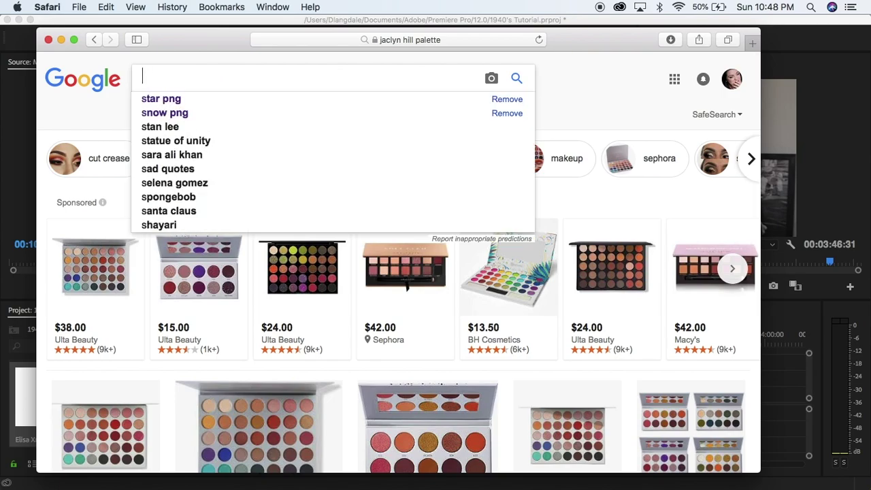
text(dot png)
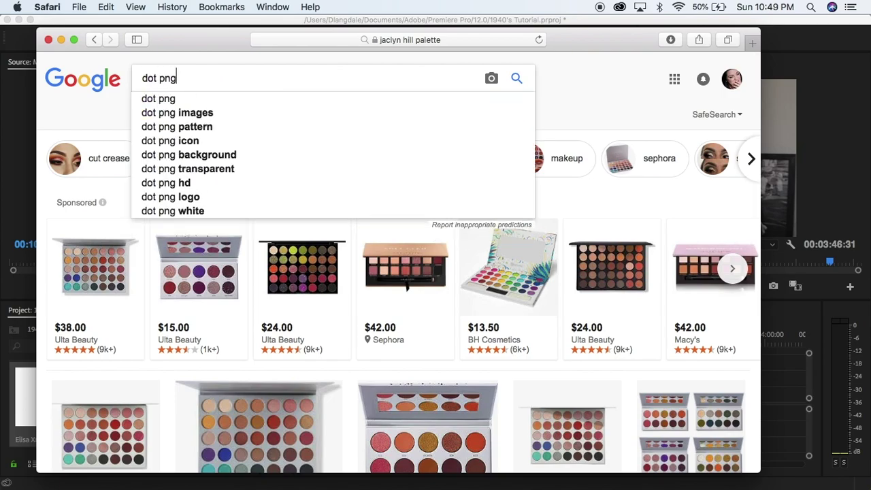
key(Return)
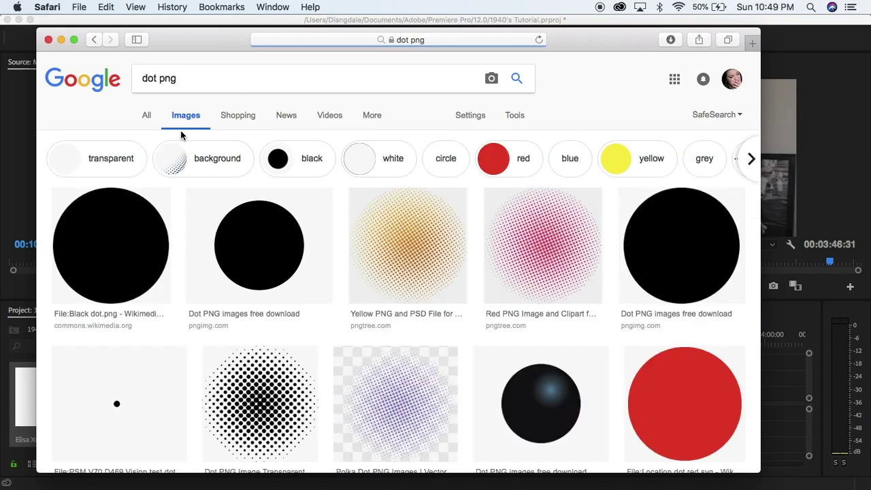
scroll(171, 197, down, 10)
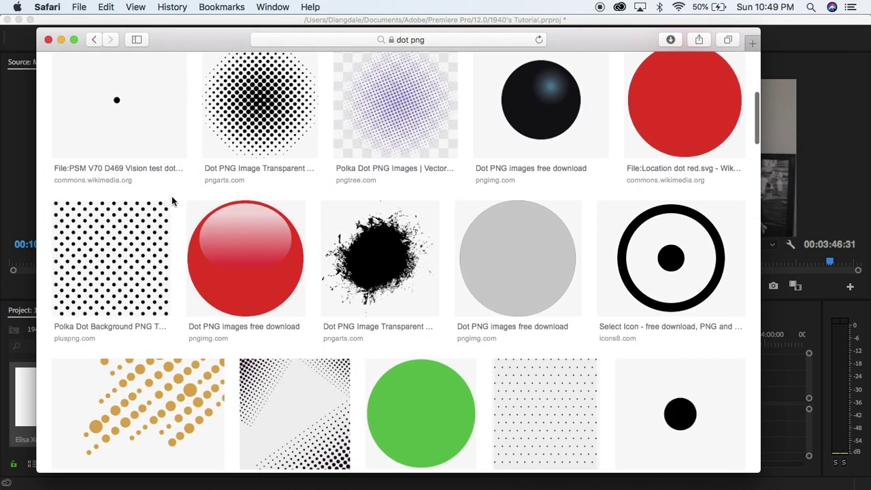
Save the ring-and-dot icon to the Desktop as 'dot png' and minimize Safari
click(669, 227)
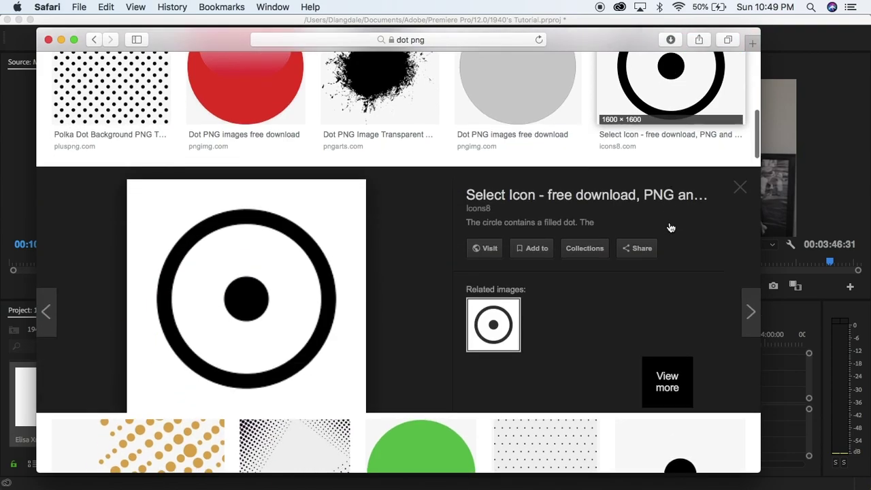
right_click(315, 284)
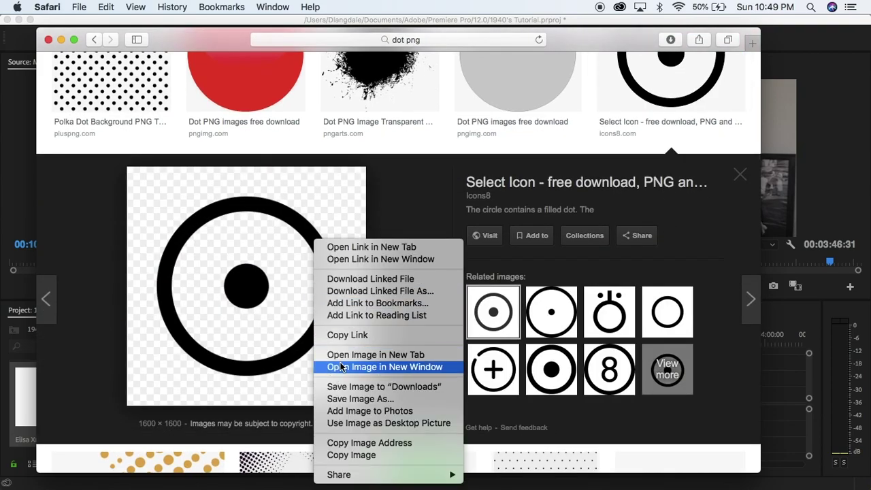
click(339, 399)
text(dot png)
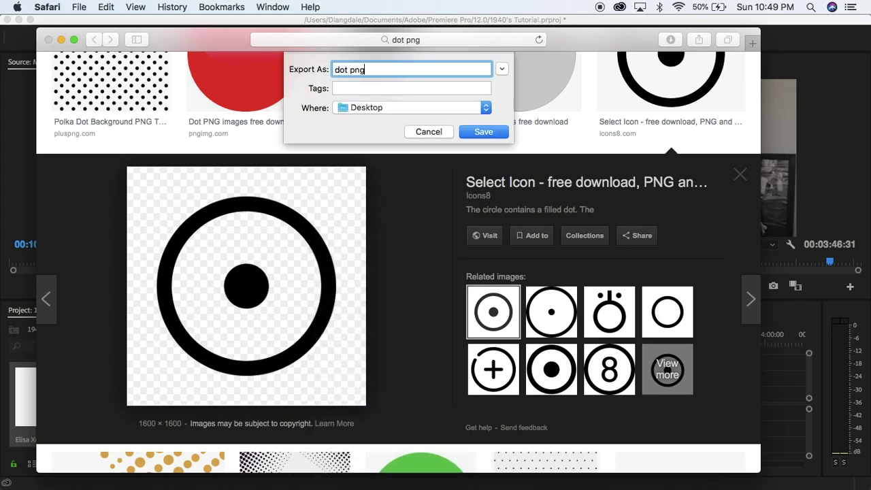
key(Return)
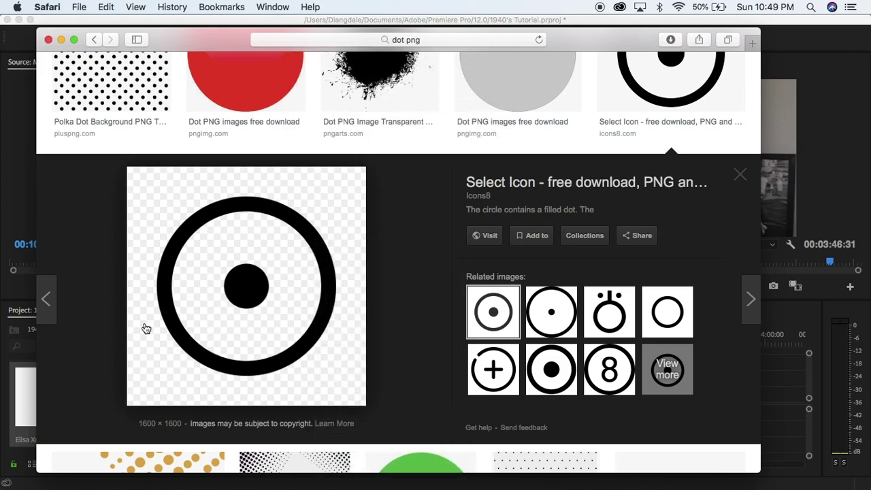
click(61, 39)
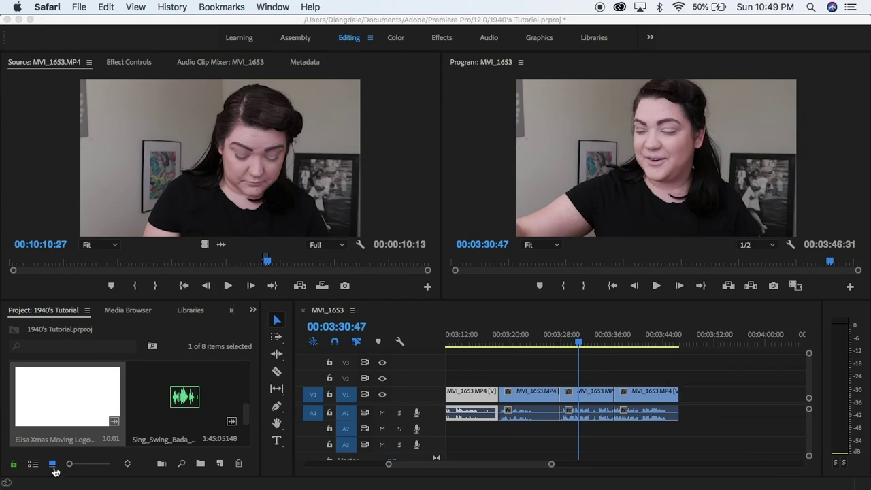
Drag dot png and Jaclyn Hill Palette from Finder's Recents into the Project panel, then minimize Finder
mouse_move(51, 485)
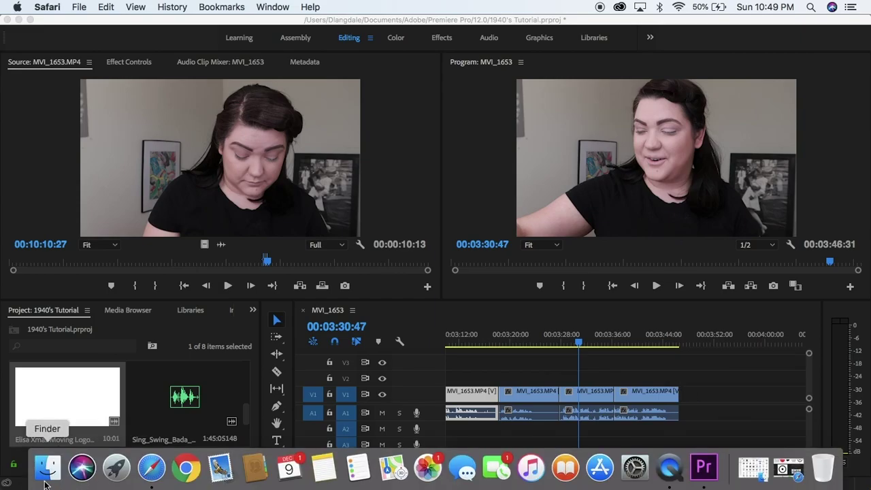
click(33, 480)
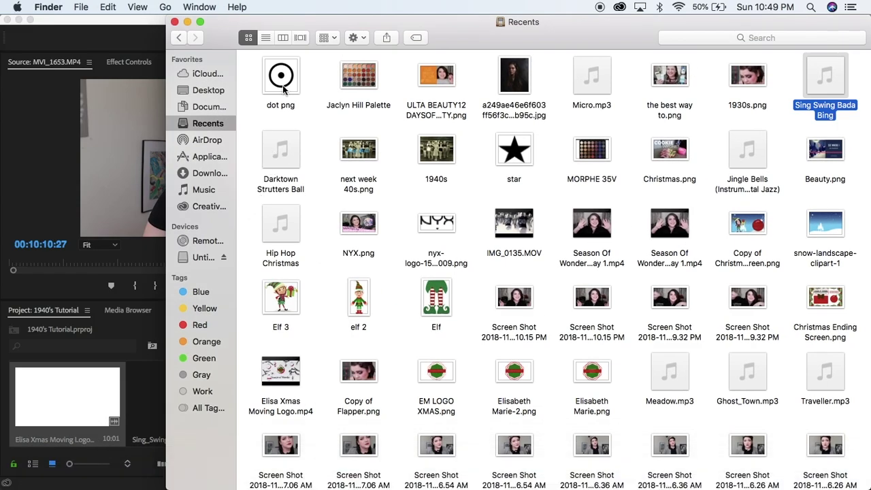
click(286, 82)
super+click(351, 81)
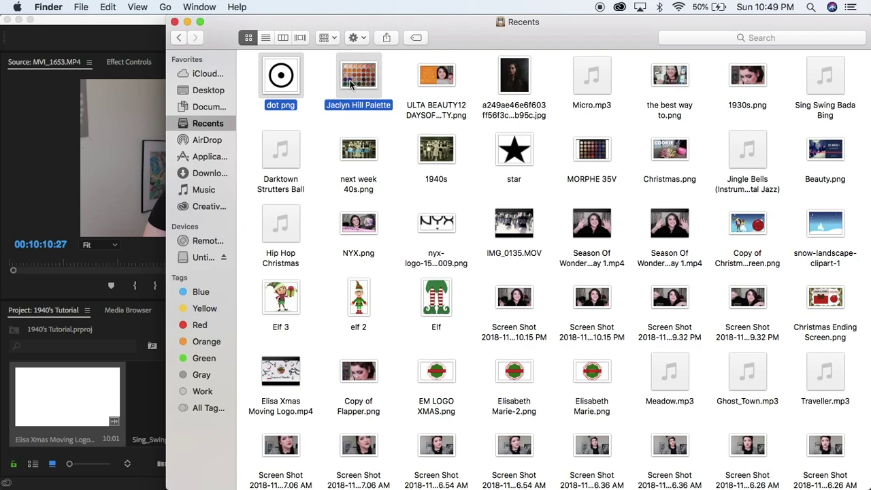
drag(351, 82, 136, 394)
click(188, 23)
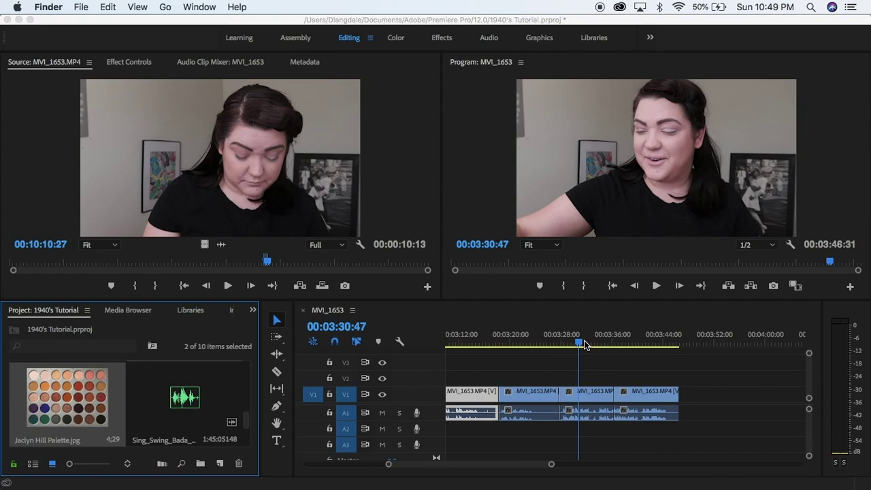
Place the palette image on track V2 and play back the overlay section
click(623, 340)
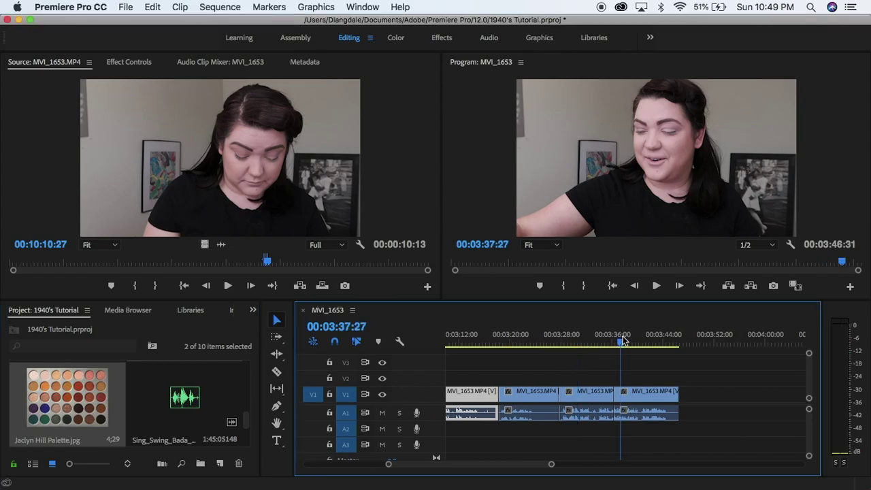
drag(66, 409, 646, 382)
drag(623, 346, 618, 346)
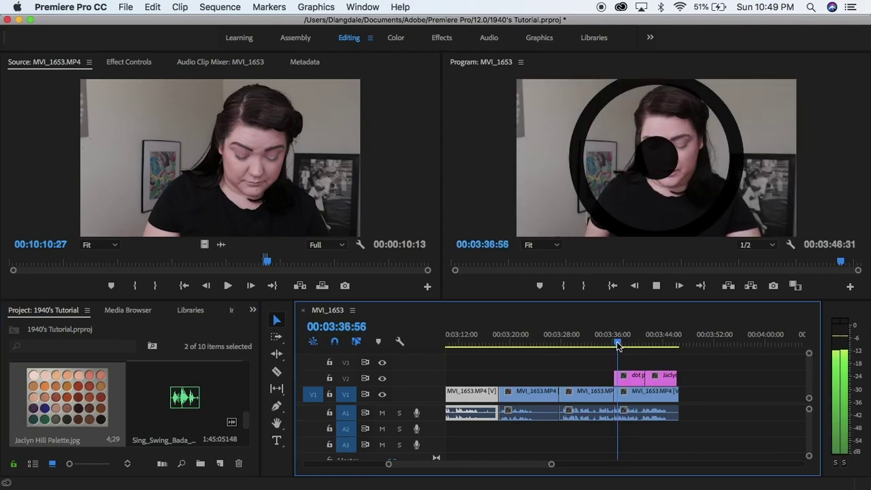
key(space)
In the preview, raise and shrink the ring-and-dot graphic, then move and enlarge the palette image
click(648, 164)
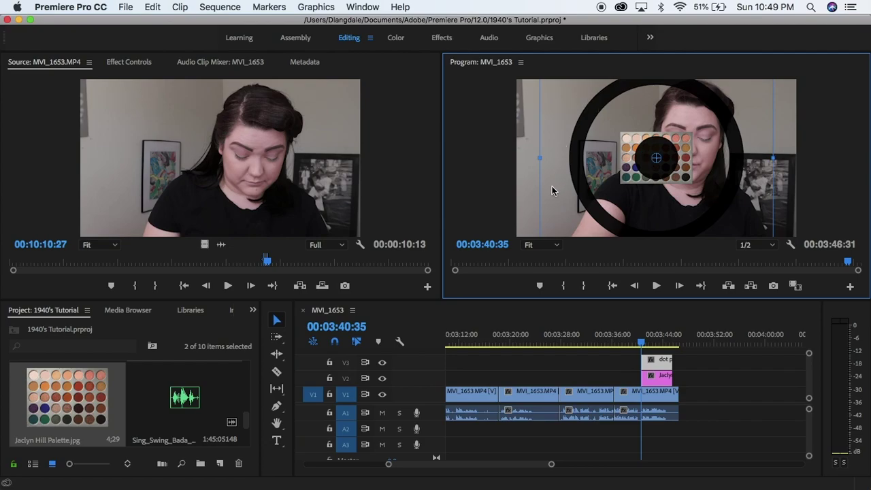
drag(574, 182, 577, 131)
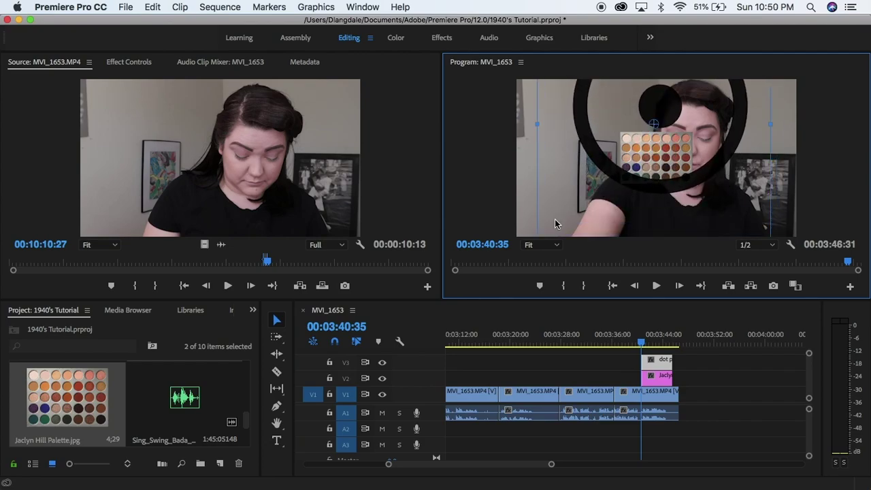
drag(546, 221, 614, 130)
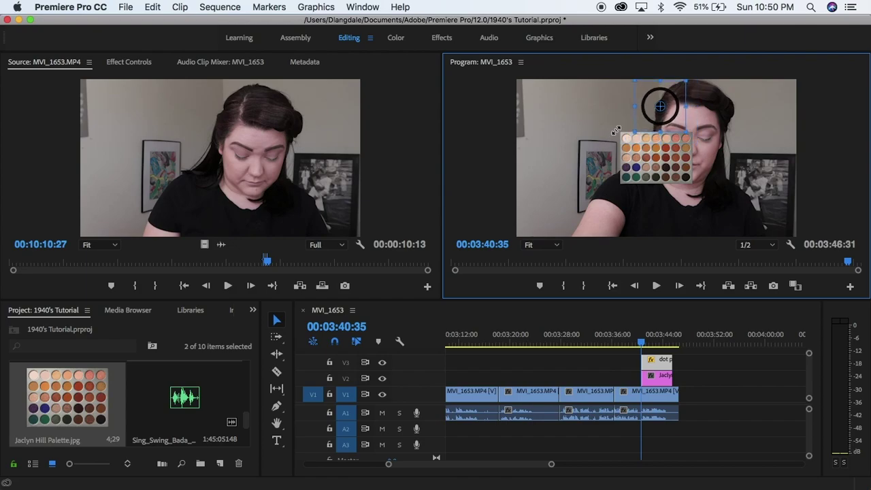
drag(637, 171, 539, 222)
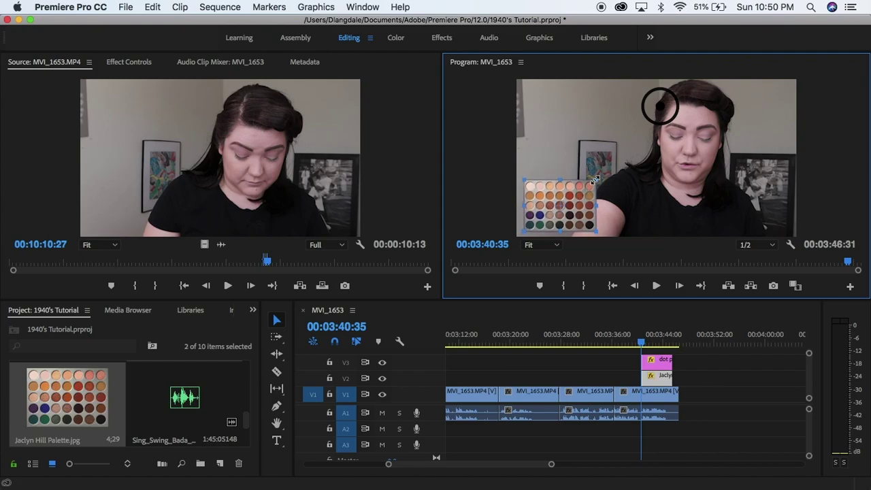
drag(595, 179, 629, 156)
click(653, 113)
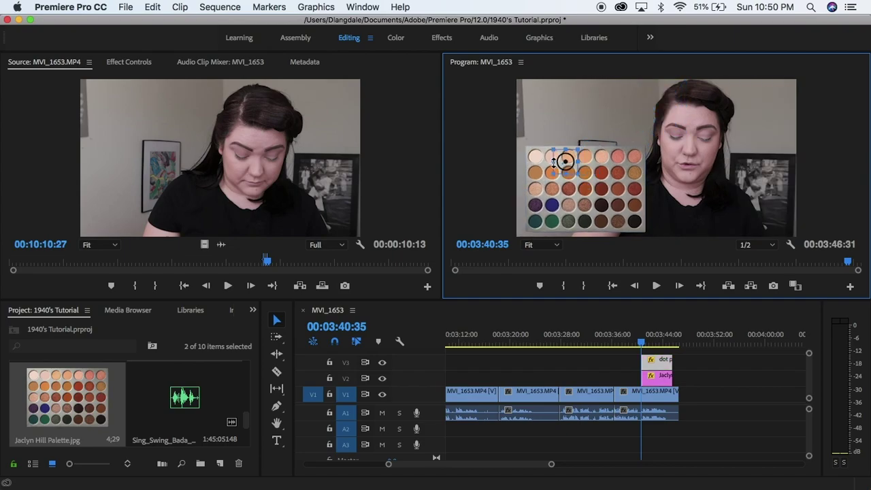
key(backslash)
key(Home)
key(space)
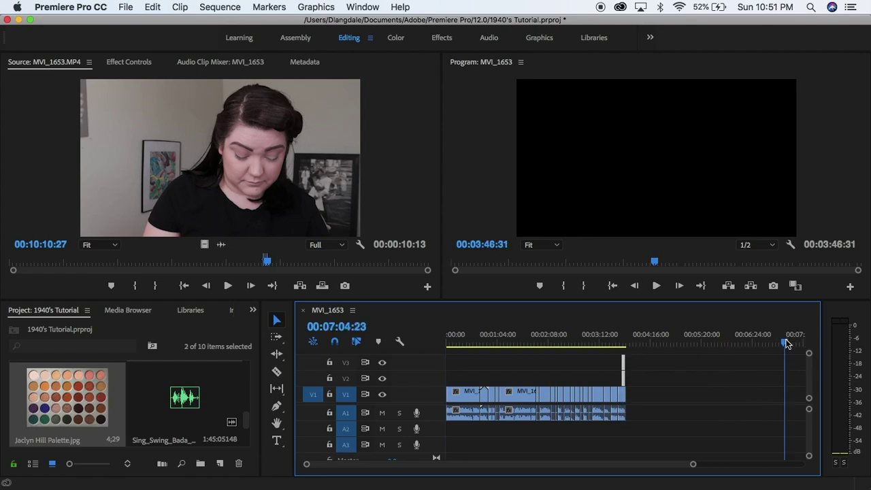
Paste the palette overlays near 00:10:01 and add a marked source range onto V1/A1
key(minus)
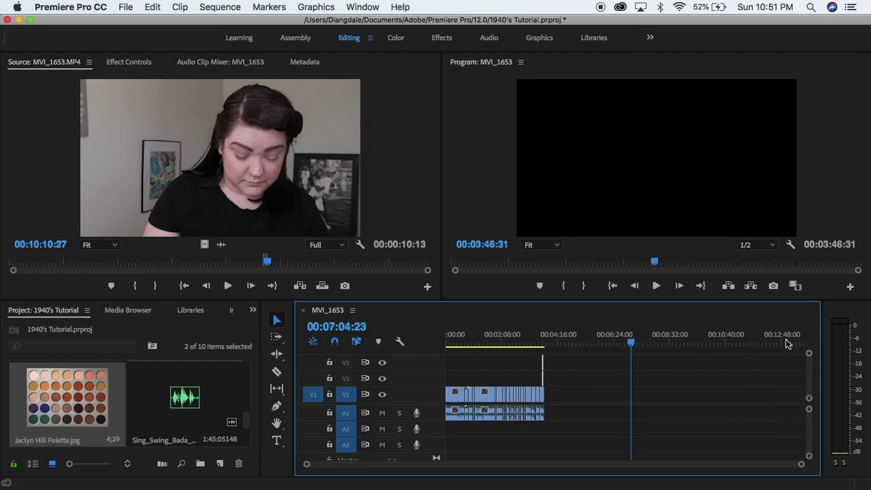
click(709, 342)
key(period)
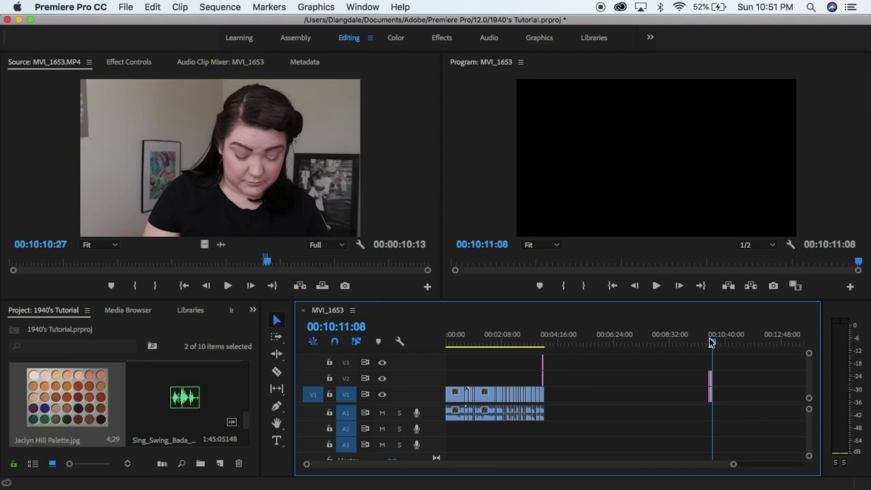
click(709, 338)
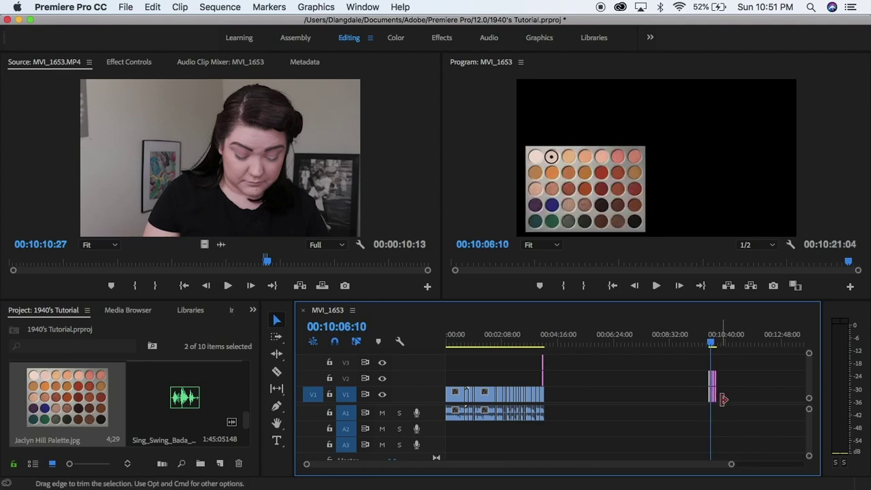
key(equal)
key(equal)
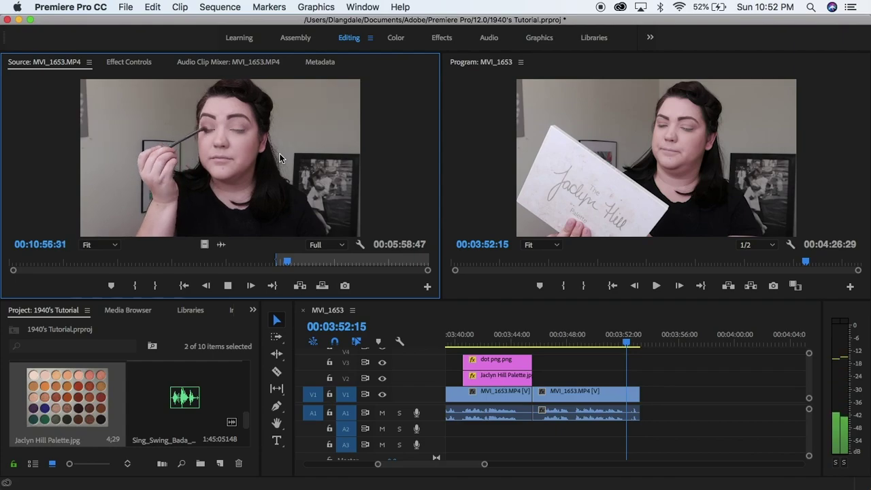
key(i)
key(space)
drag(279, 157, 642, 404)
key(minus)
key(minus)
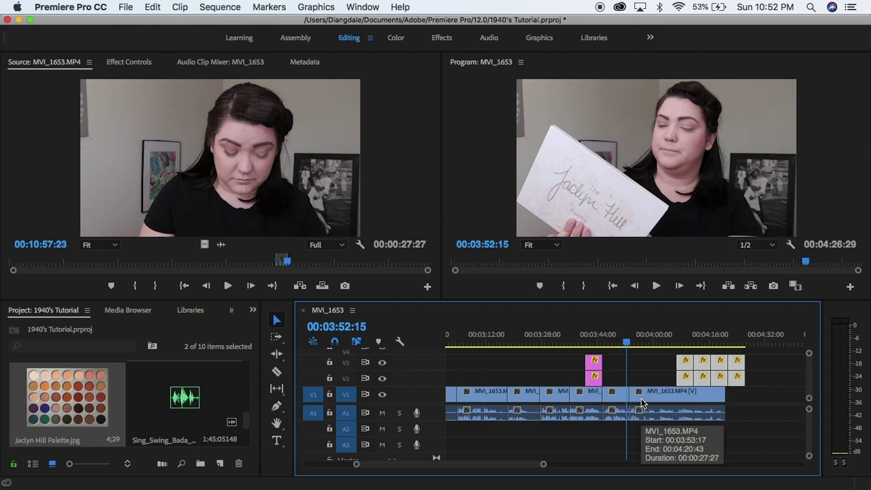
Shift the palette and dot overlays about 14 seconds earlier and trim the V1 cut to match
drag(695, 367, 684, 371)
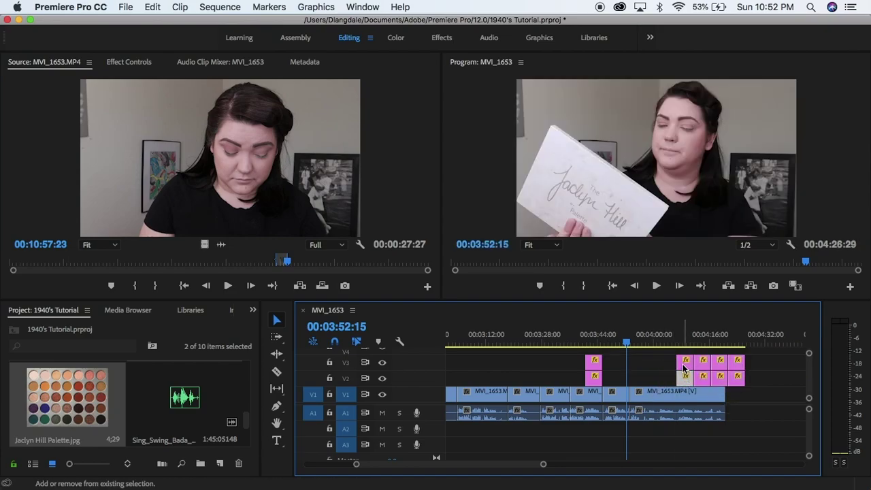
drag(684, 373, 638, 372)
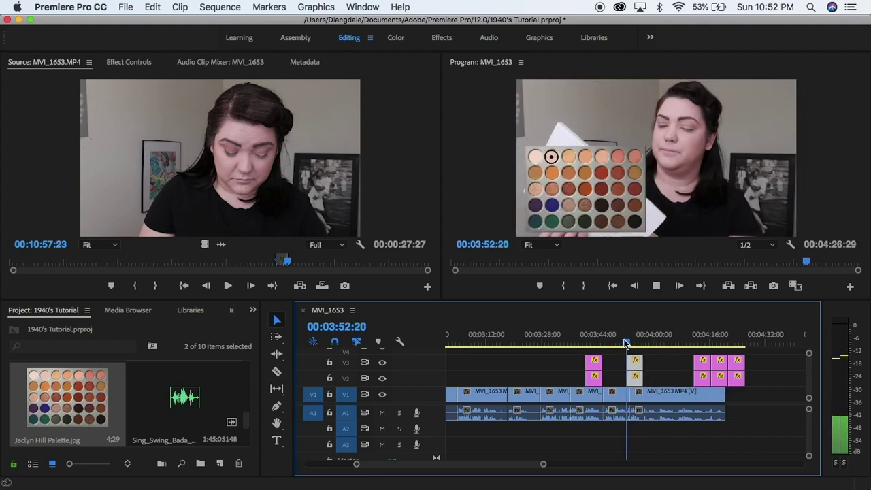
key(space)
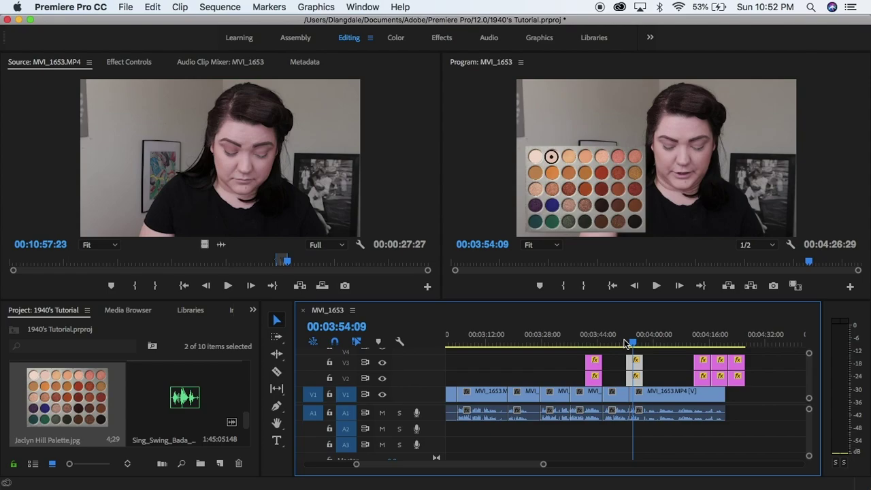
key(equal)
key(equal)
mouse_move(601, 395)
mouse_down()
mouse_move(571, 399)
mouse_move(599, 402)
mouse_move(591, 391)
mouse_up()
click(616, 401)
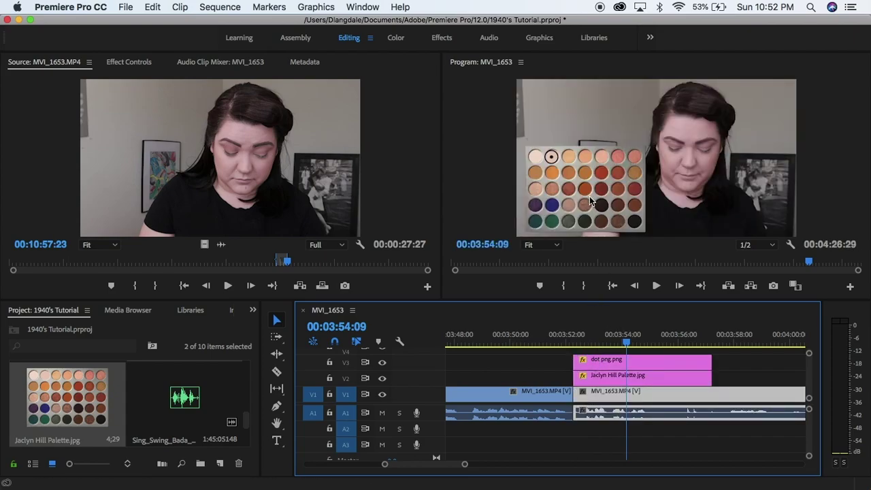
Reposition the dot overlay onto another eyeshadow pan on the palette
click(553, 160)
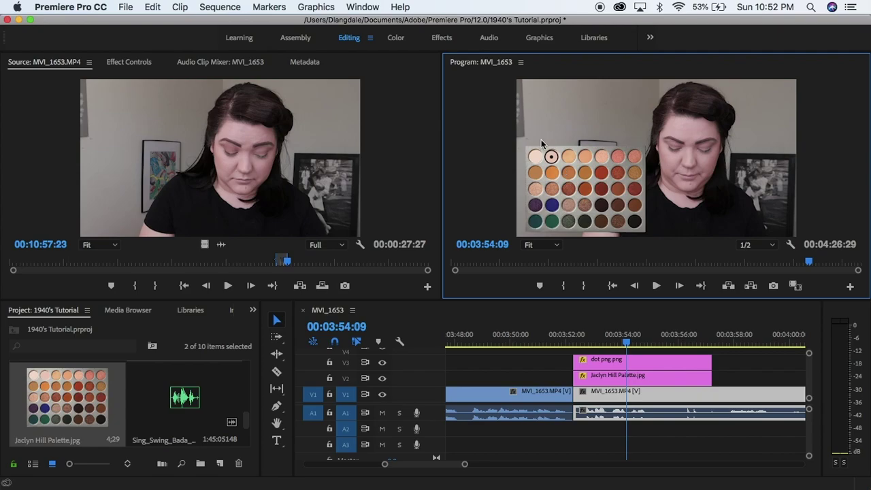
click(536, 343)
click(551, 157)
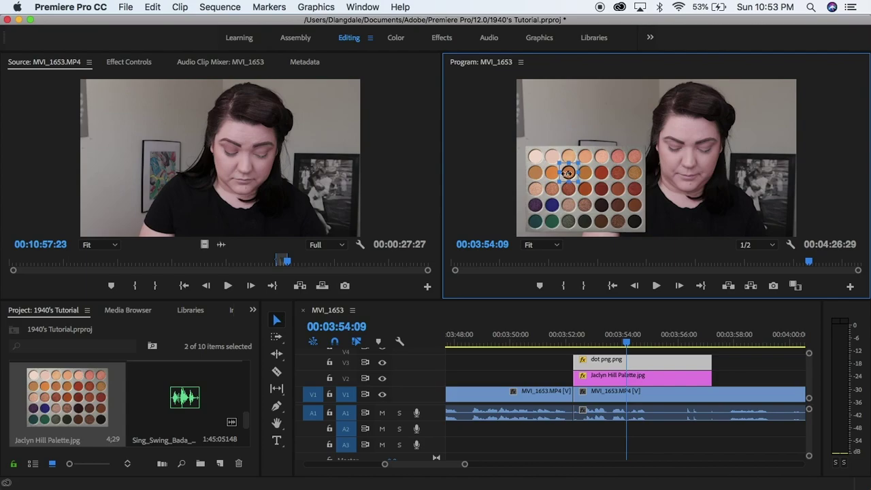
Duplicate the dot png clip, place the copy on row two's first pan, and review playback
click(626, 360)
key(minus)
key(minus)
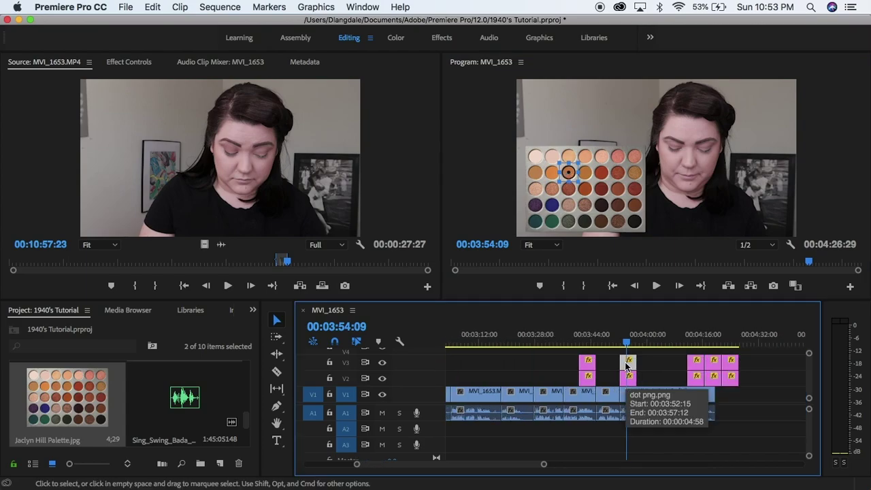
drag(626, 366, 628, 360)
click(552, 158)
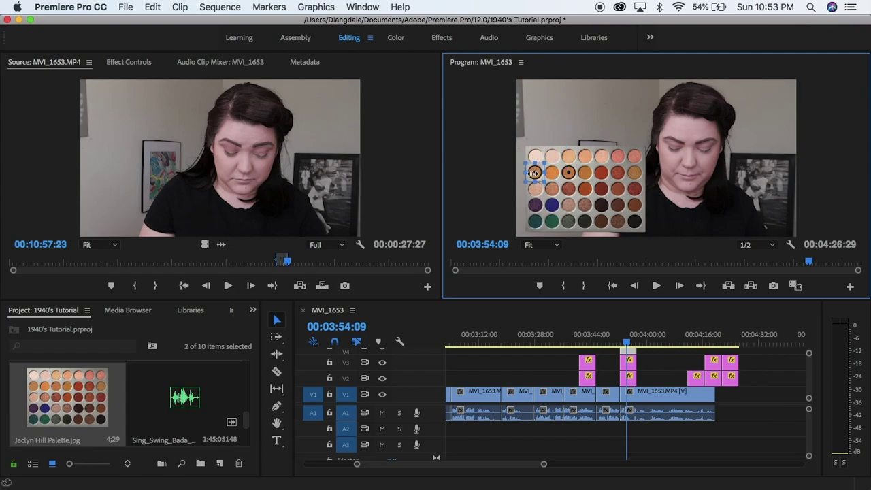
click(619, 342)
key(space)
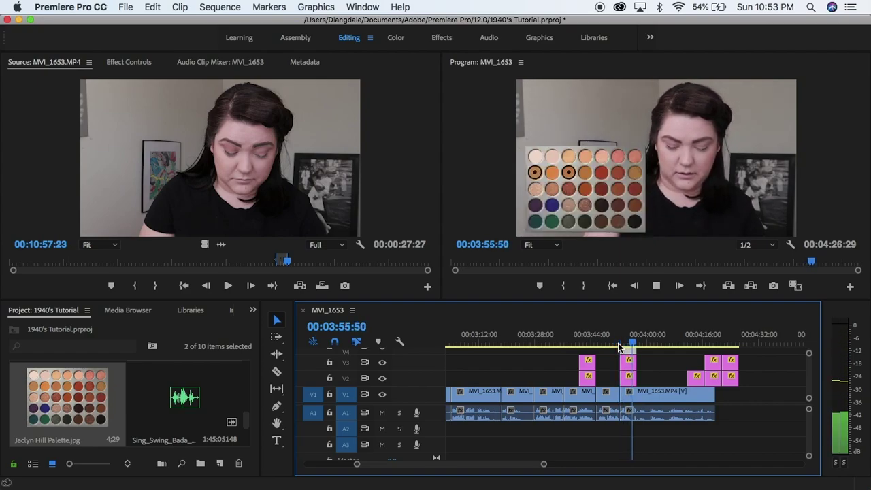
key(space)
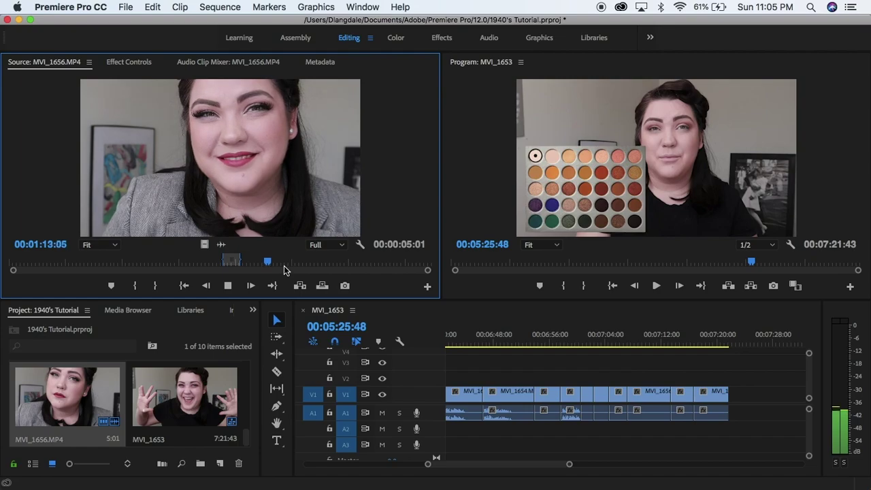
Mark an In/Out range on MVI_1656 and append it to the end of the sequence
key(space)
key(i)
key(space)
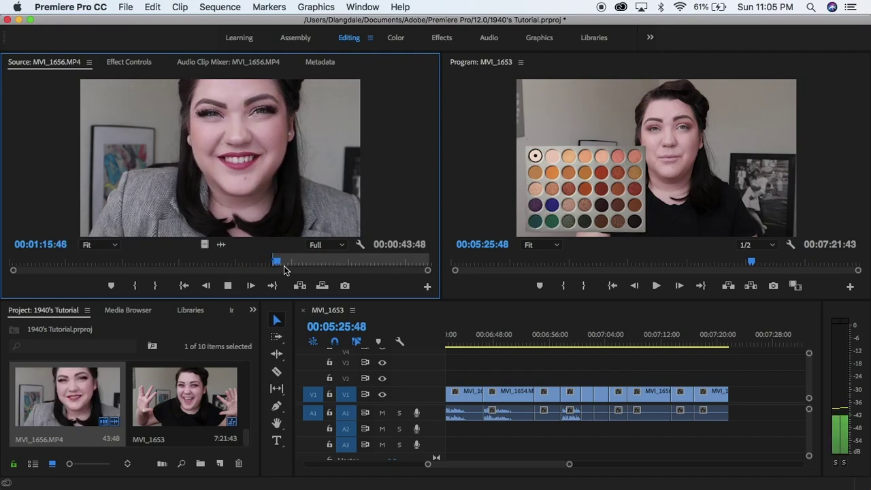
key(o)
key(space)
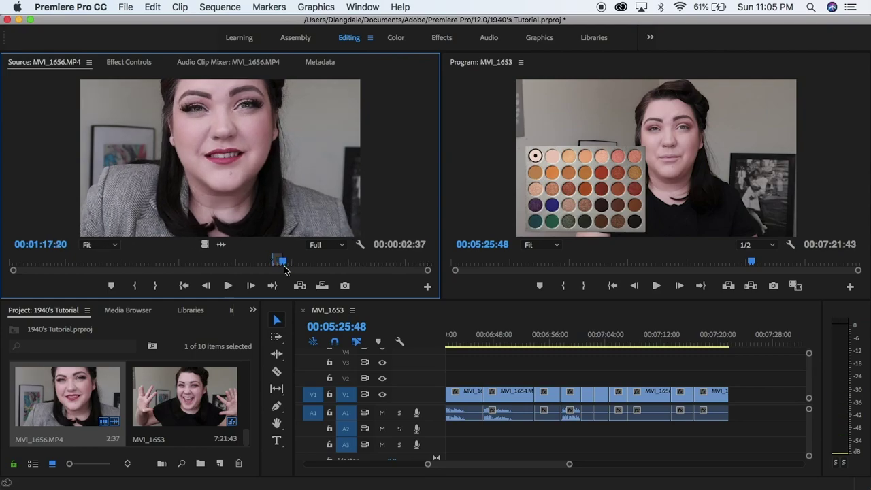
drag(286, 224, 741, 425)
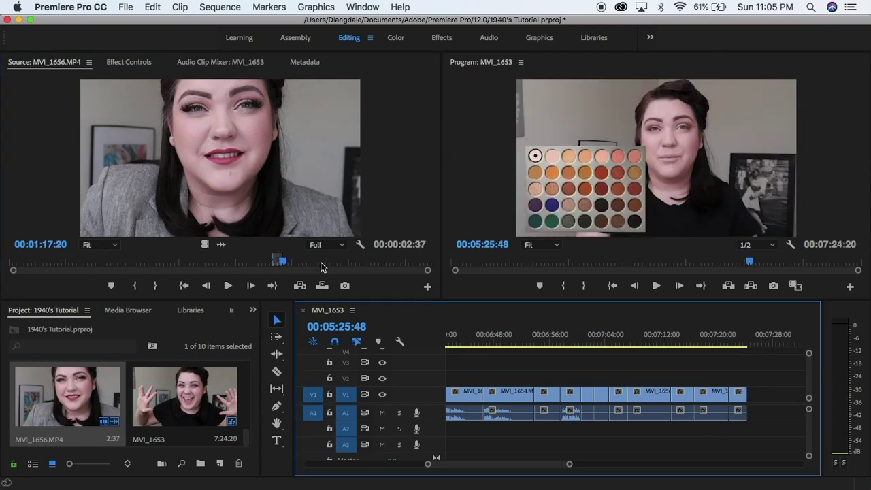
Mark a second MVI_1656 range further in and append it after the first excerpt
click(320, 263)
drag(317, 264, 314, 263)
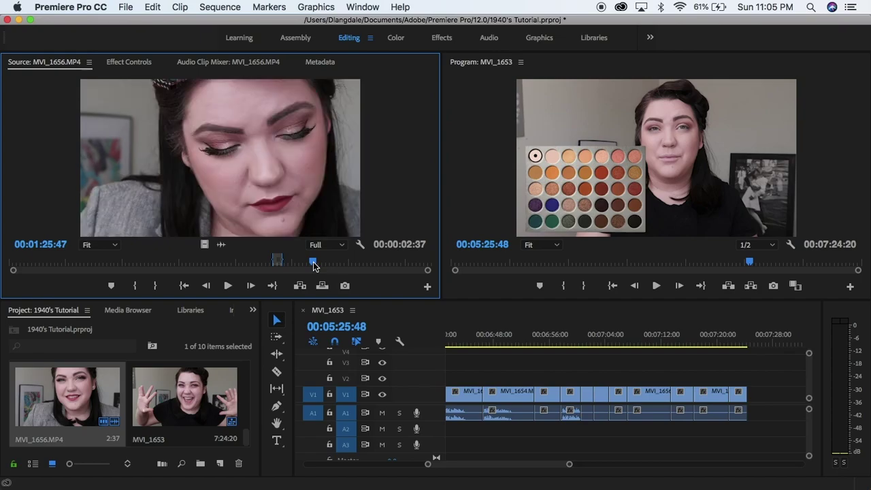
key(i)
key(space)
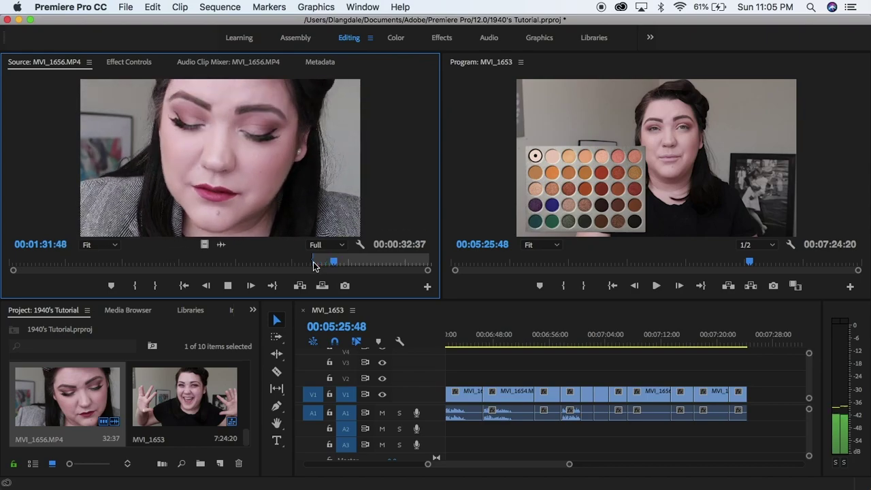
key(o)
key(space)
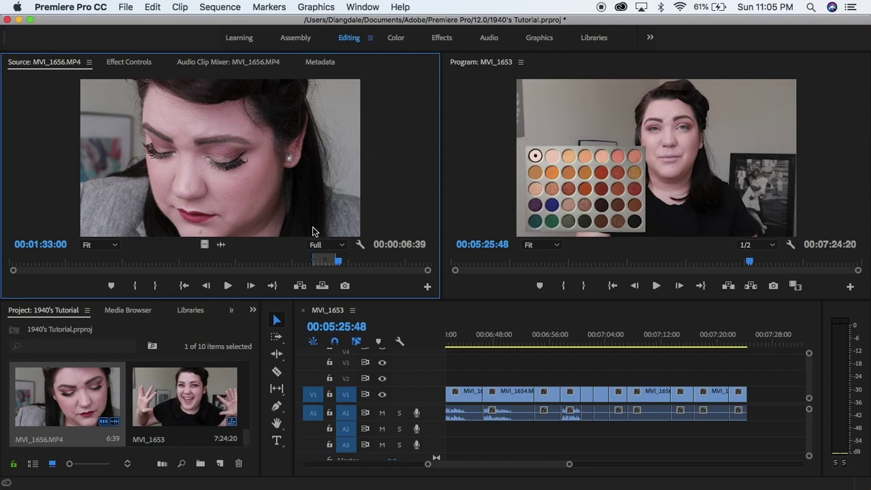
drag(312, 229, 752, 406)
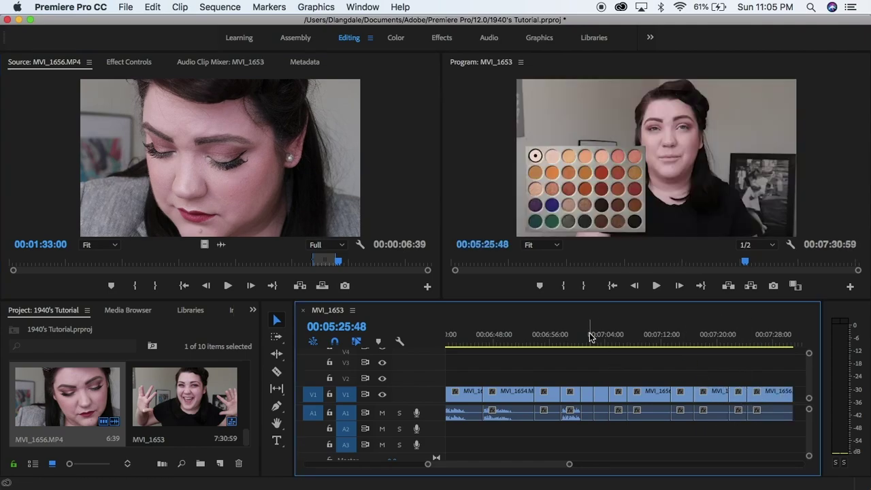
key(minus)
click(602, 339)
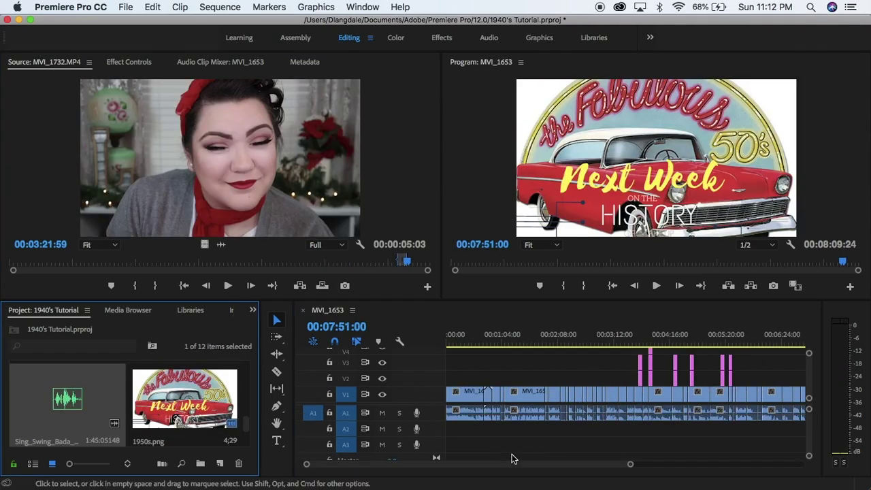
key(minus)
key(minus)
key(minus)
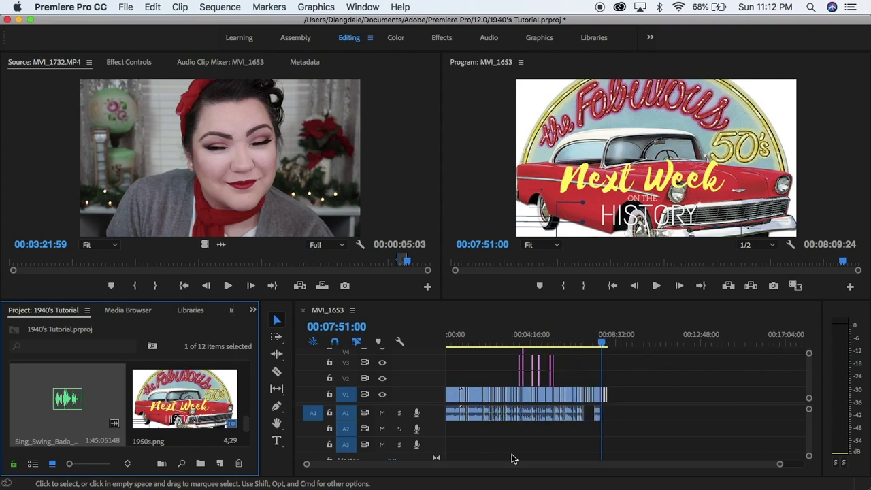
Lay four copies of Sing_Swing_Bada_Bing.mp3 end to end along track A2
drag(83, 403, 453, 429)
drag(78, 405, 487, 444)
drag(67, 393, 521, 439)
drag(66, 405, 552, 430)
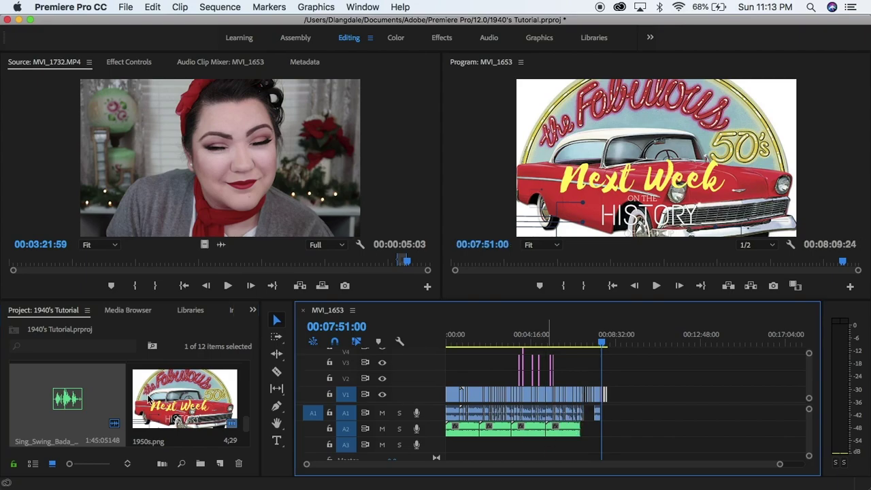
scroll(579, 433, up, 2)
scroll(579, 429, up, 2)
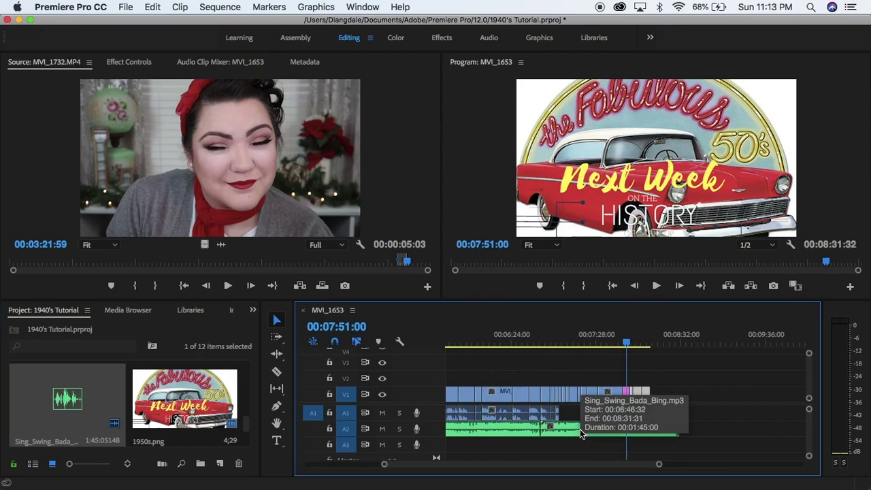
Razor-split the A2 music, trim its end to the video, and select only the final music clips
click(276, 371)
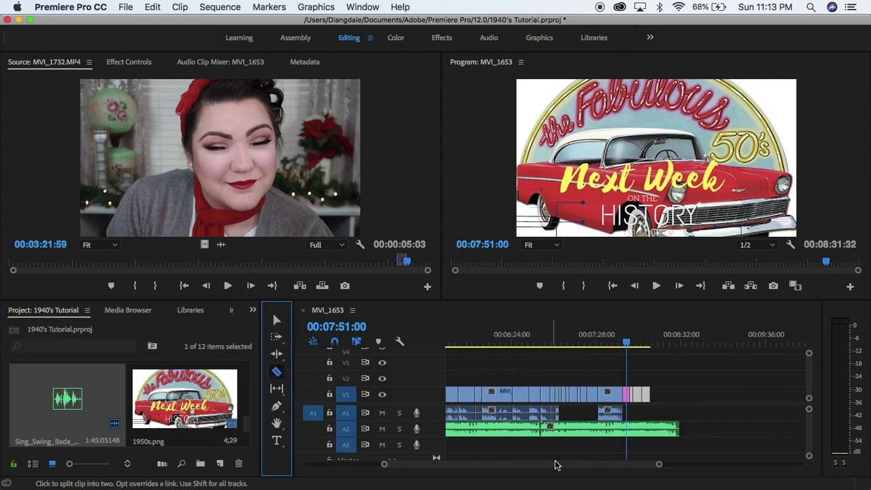
click(562, 430)
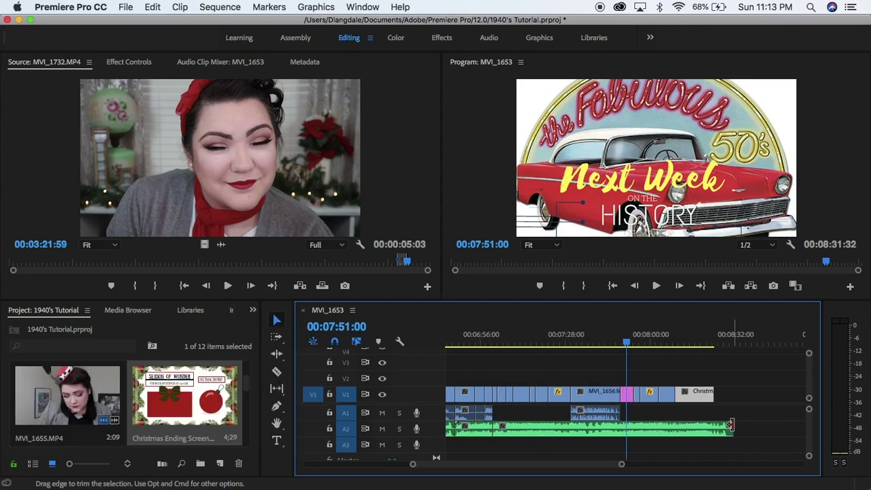
drag(731, 428, 714, 427)
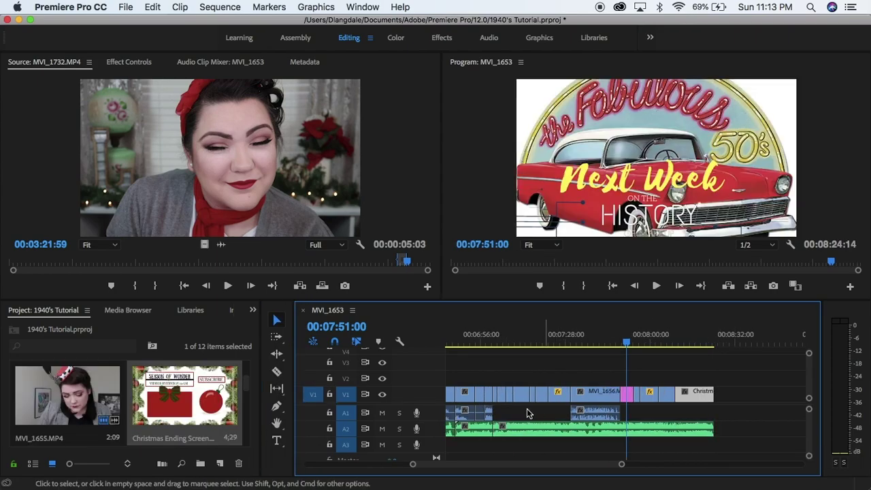
key(minus)
key(minus)
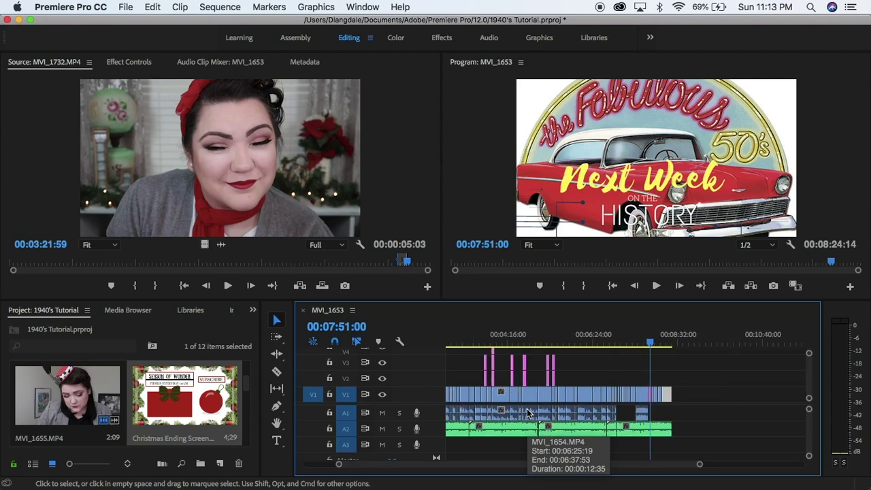
scroll(528, 413, left, 3)
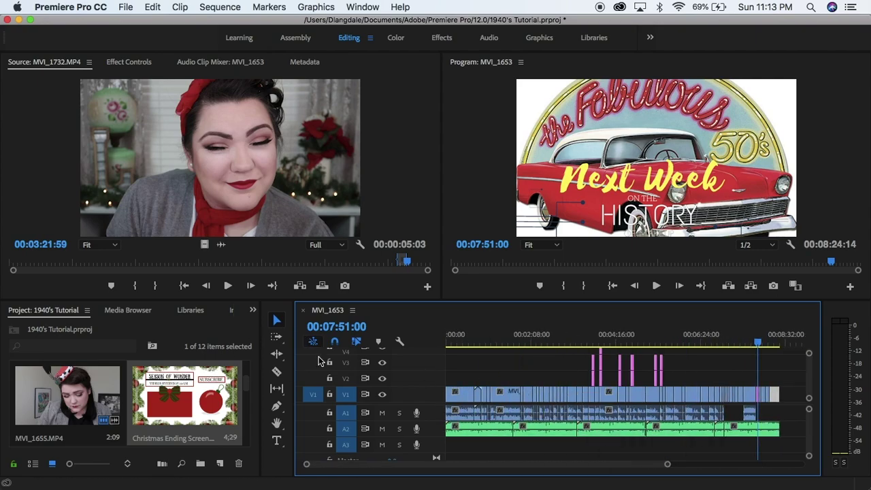
shift+click(493, 429)
shift+click(534, 429)
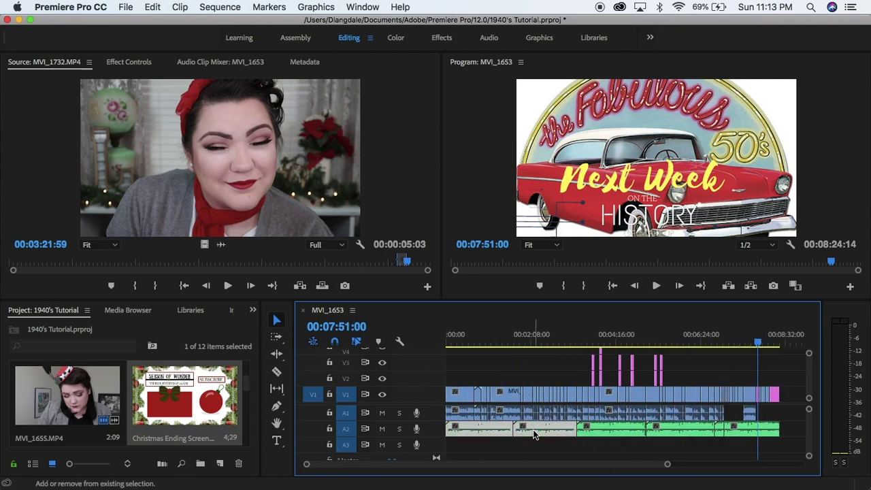
shift+click(611, 431)
shift+click(677, 434)
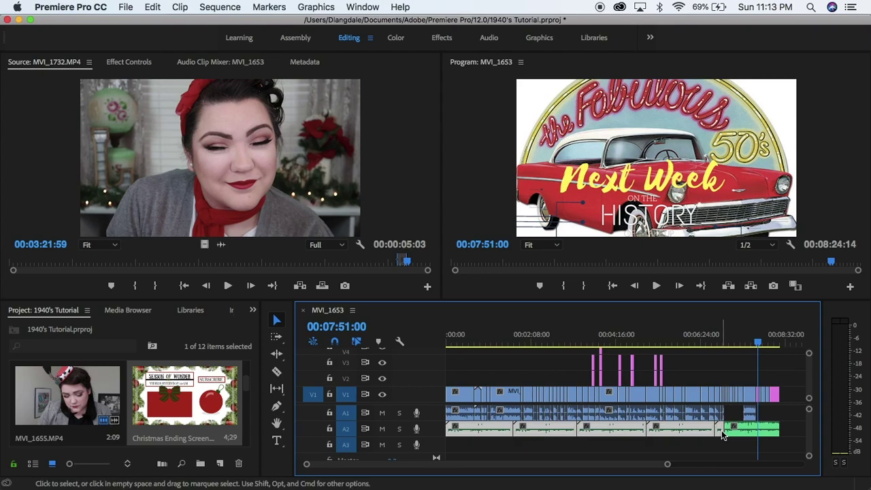
Lower the A2 music clip's gain by -2 dB and play from the start to check levels
right_click(723, 434)
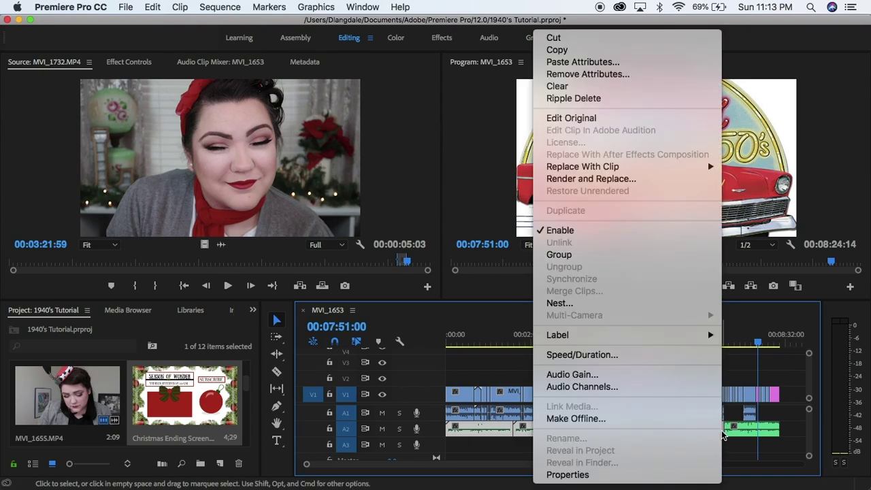
click(650, 375)
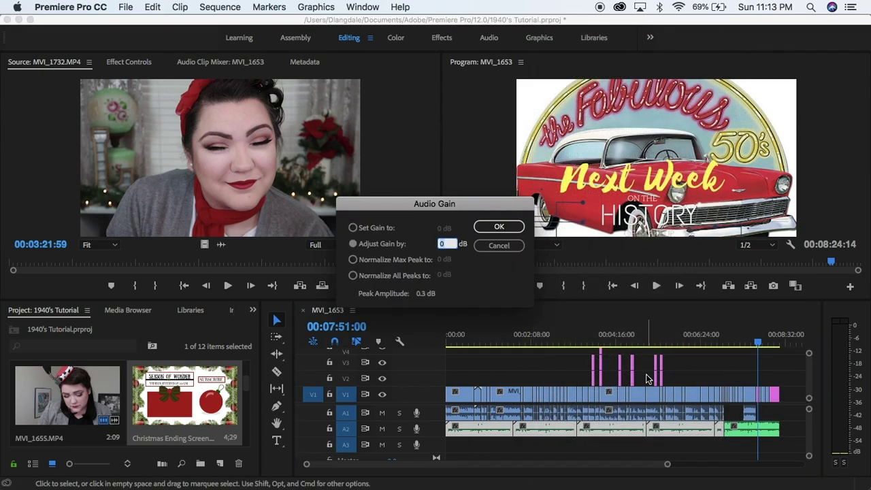
text(-25)
key(Return)
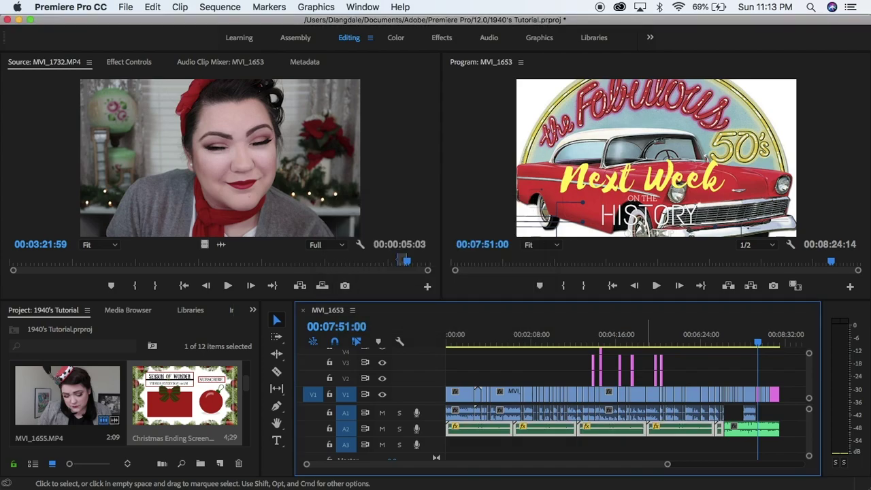
drag(461, 340, 446, 344)
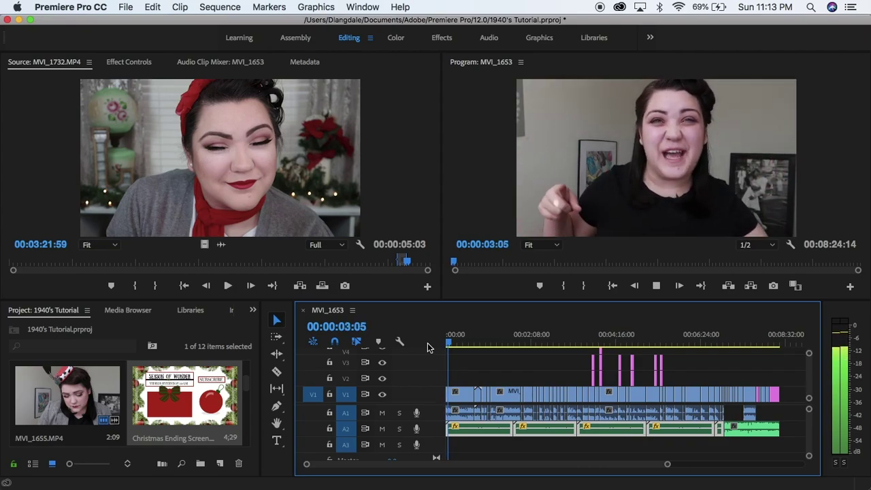
key(XF86AudioRaiseVolume)
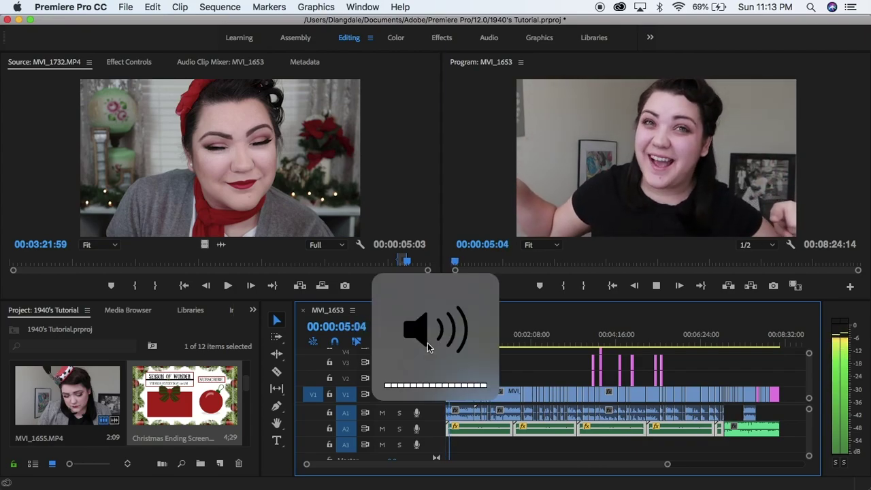
key(XF86AudioRaiseVolume)
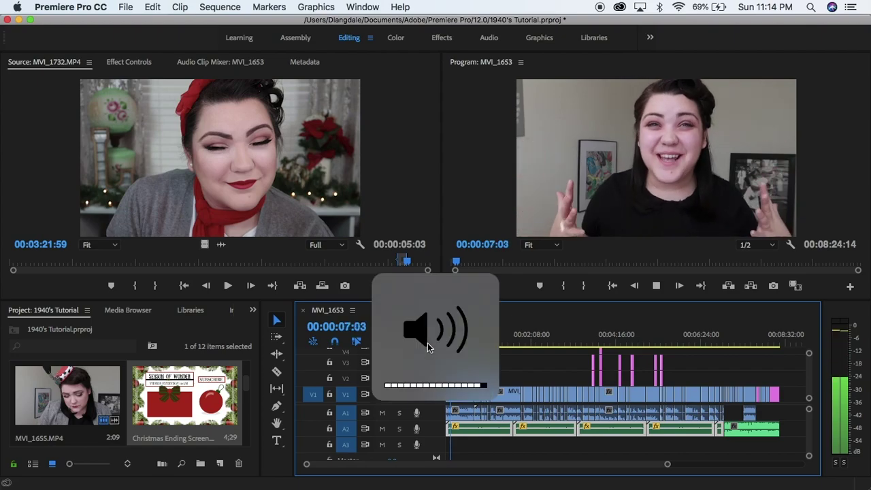
key(space)
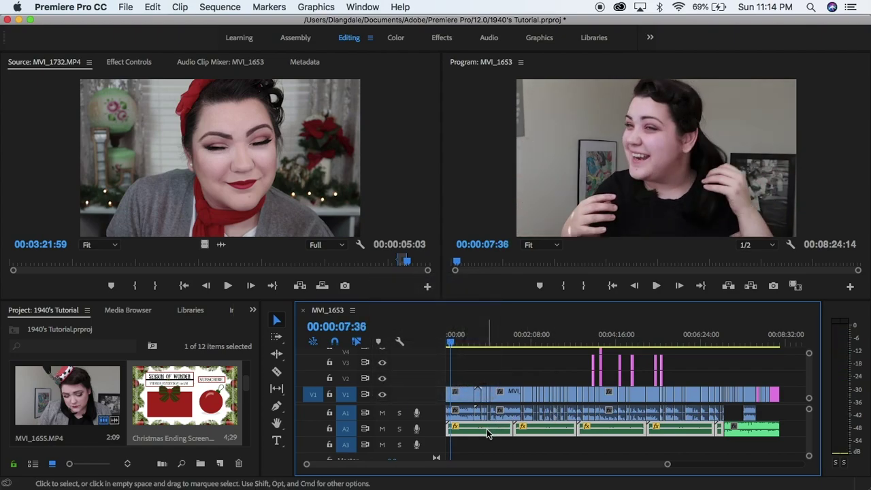
Lower another A2 music clip by a further 5 dB and replay to hear it
right_click(546, 429)
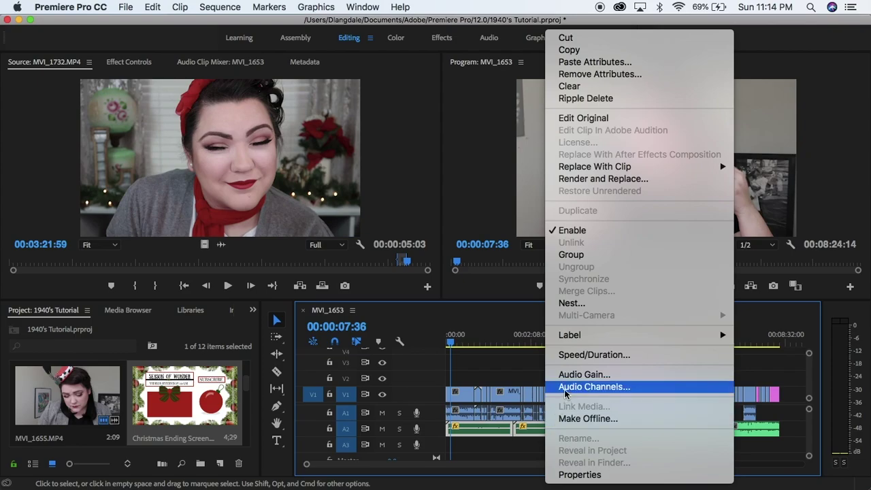
click(566, 374)
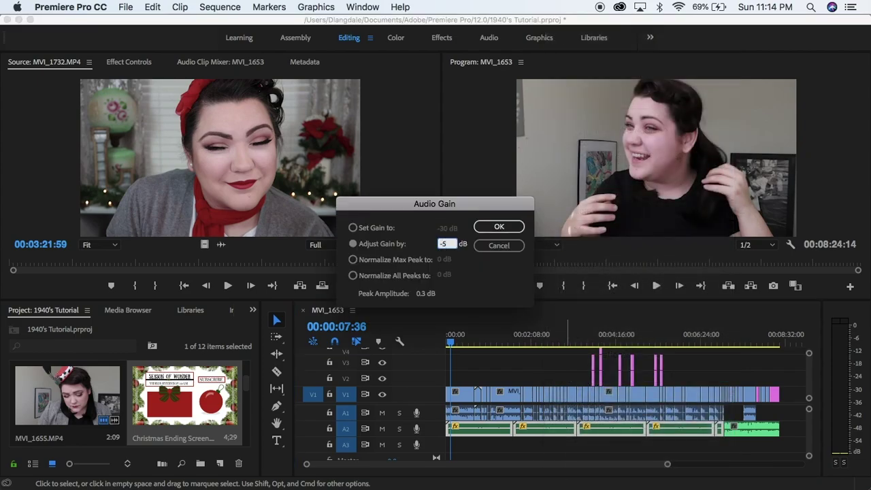
key(Return)
key(space)
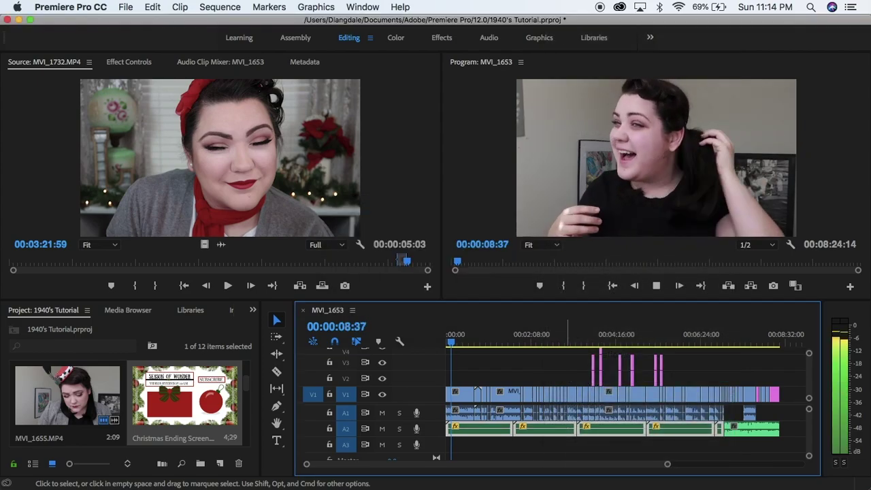
key(space)
Find Constant Gain in Effects, drop it on an A2 music edit point, and preview near the end
click(252, 311)
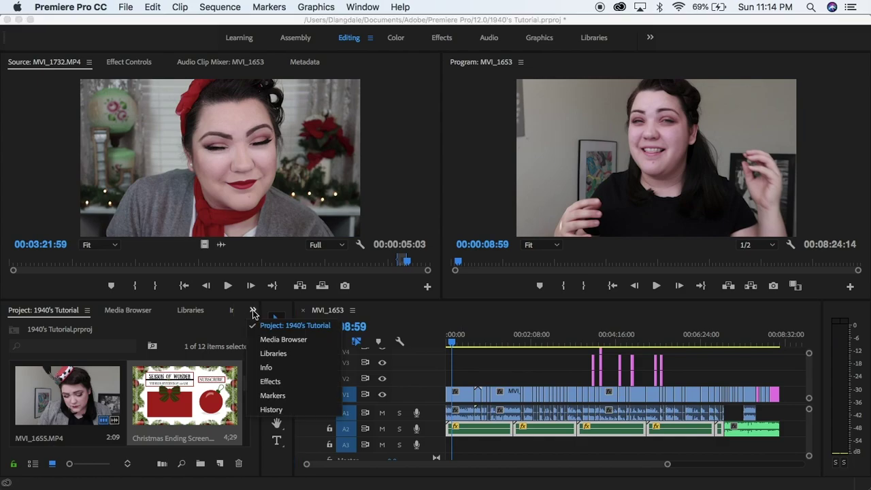
click(270, 381)
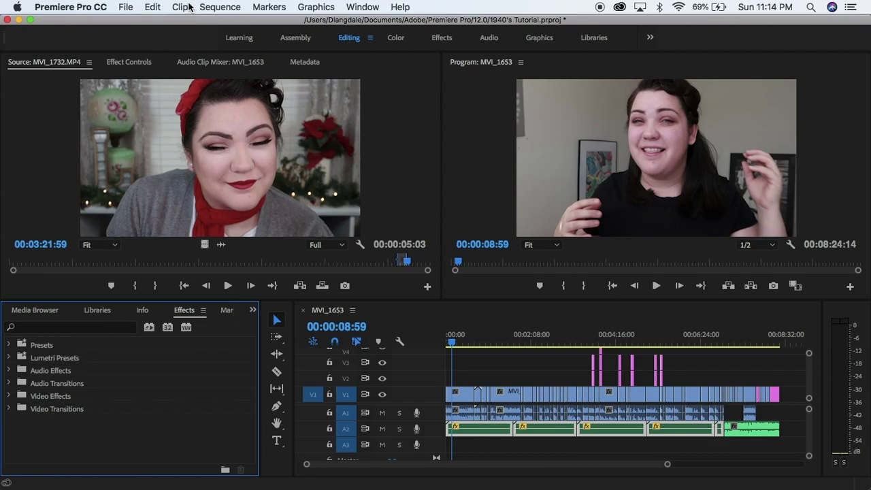
click(360, 8)
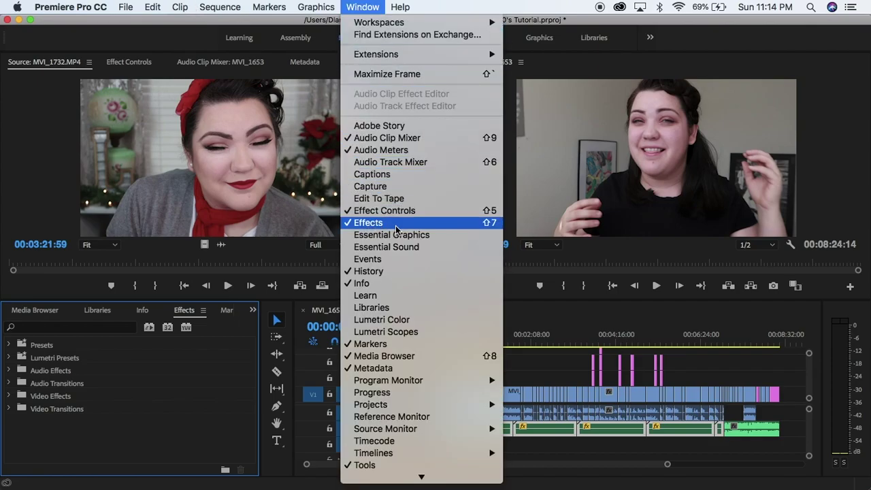
click(396, 224)
click(125, 329)
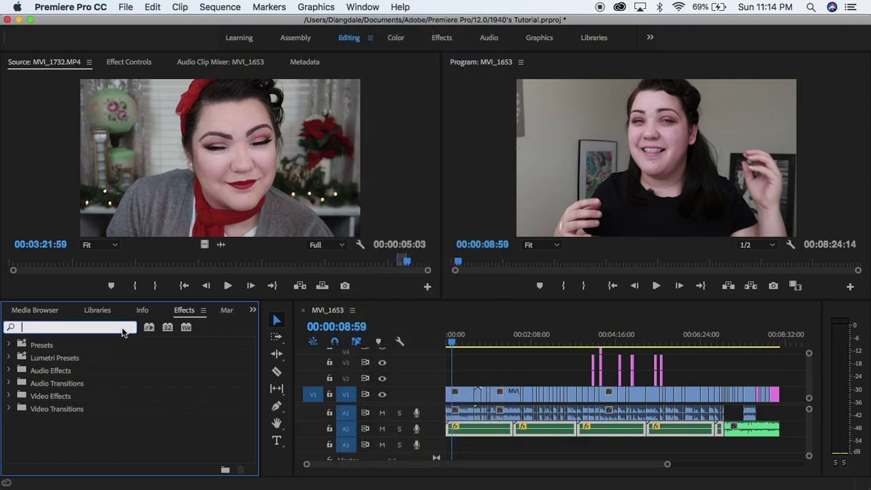
text(constant)
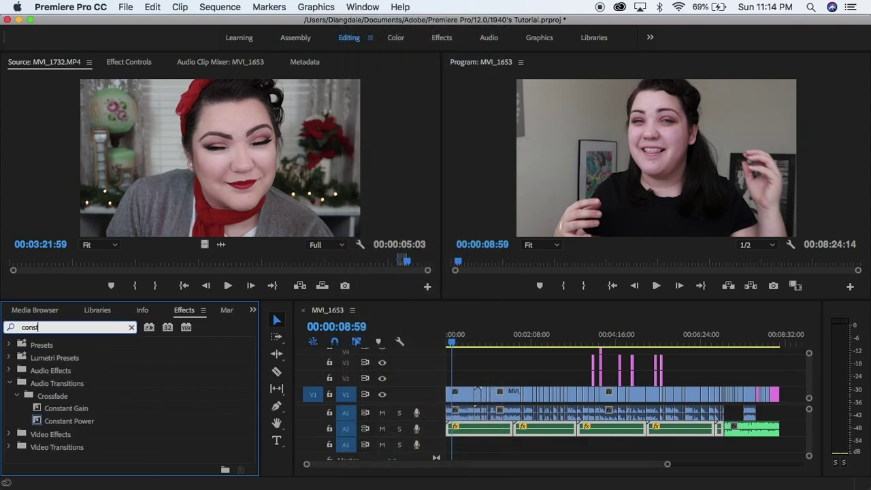
drag(66, 413, 726, 435)
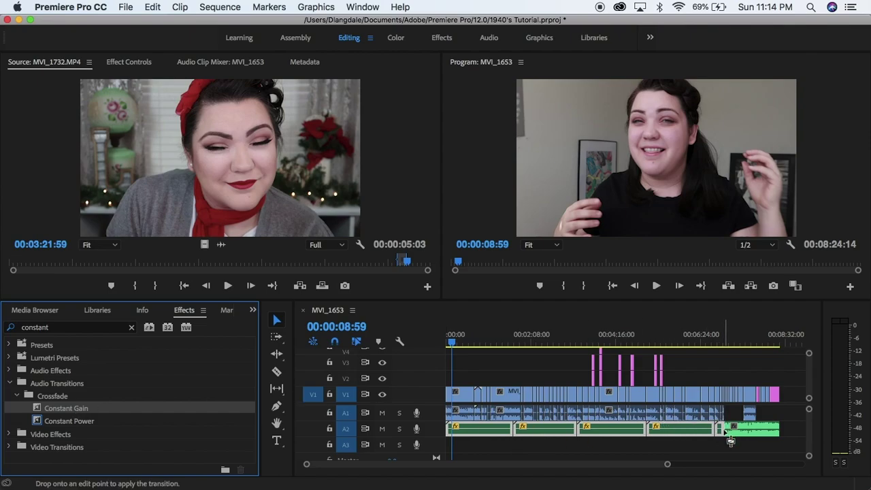
click(723, 343)
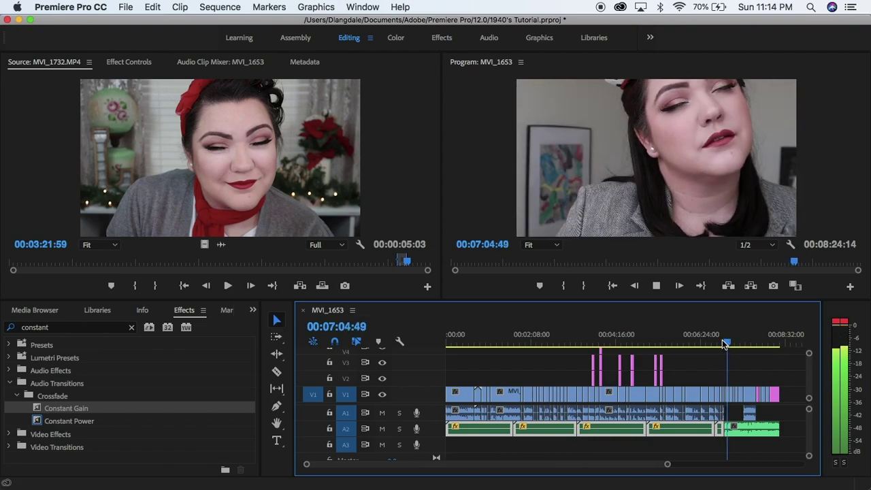
key(space)
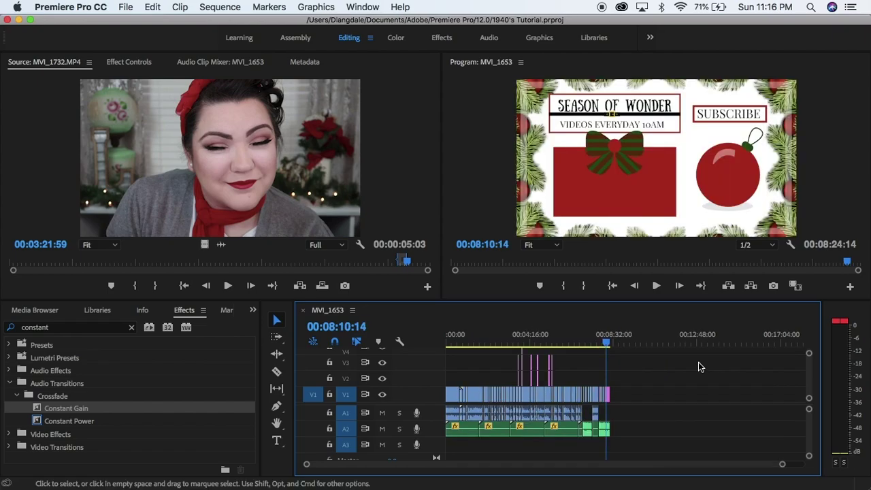
Set the export output name to '1940's Tutorial' and queue it in Media Encoder
key(super+m)
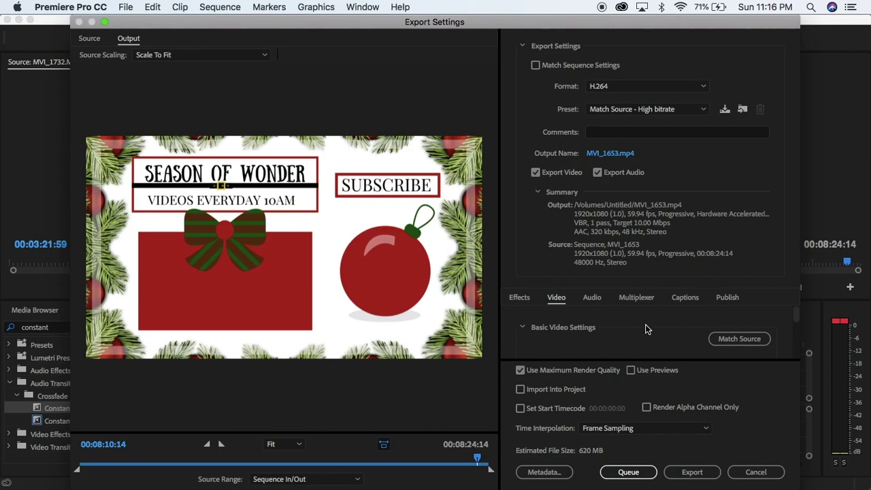
click(624, 156)
text(1)
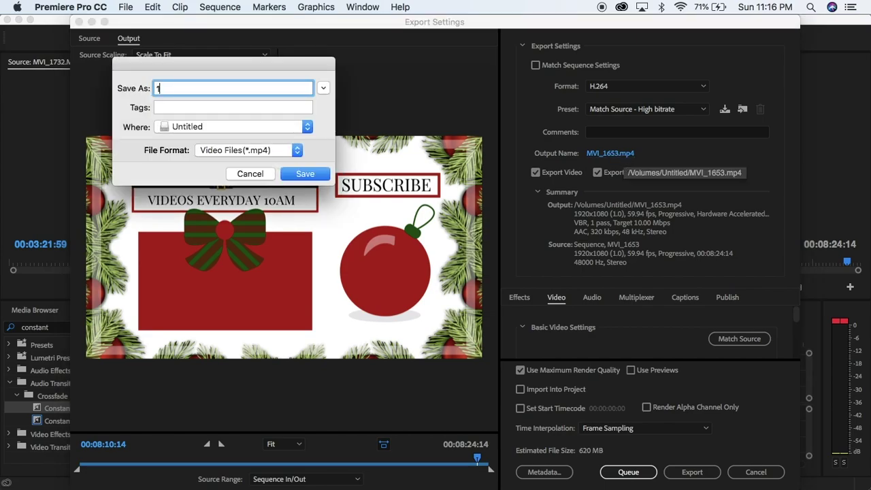
text(940's Tutorial)
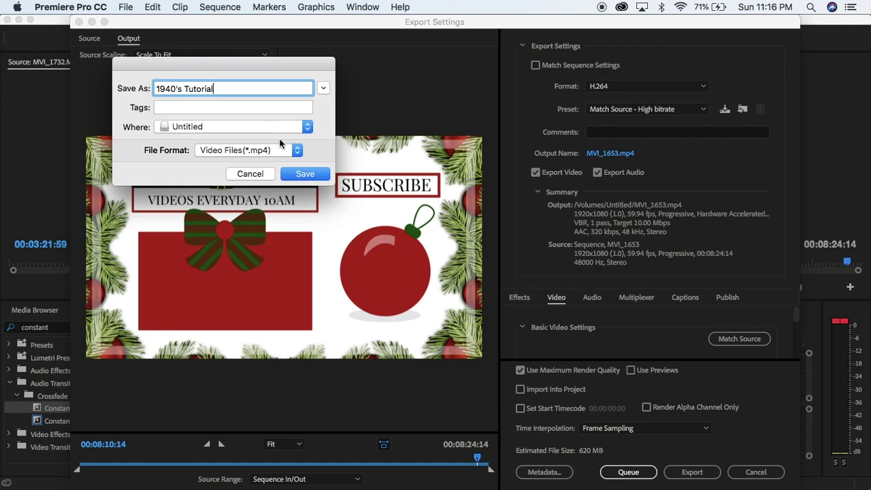
click(314, 175)
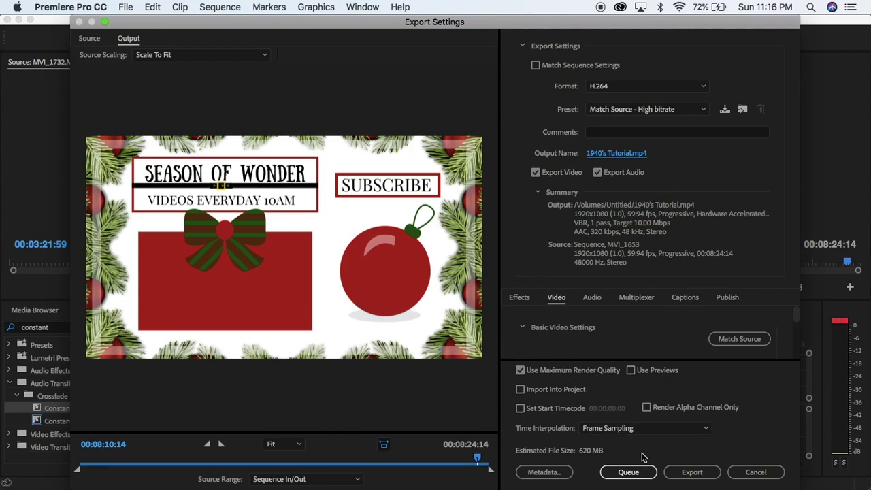
click(631, 476)
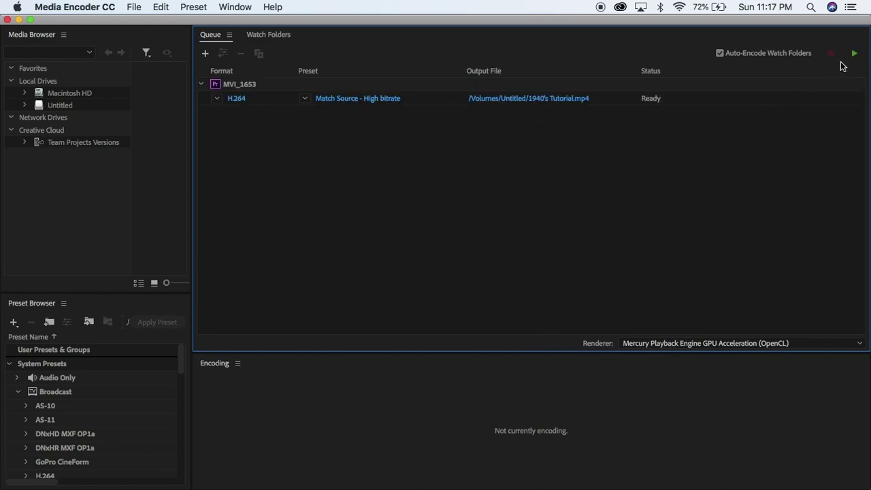
Start the Media Encoder queue to encode 1940's Tutorial.mp4
click(857, 53)
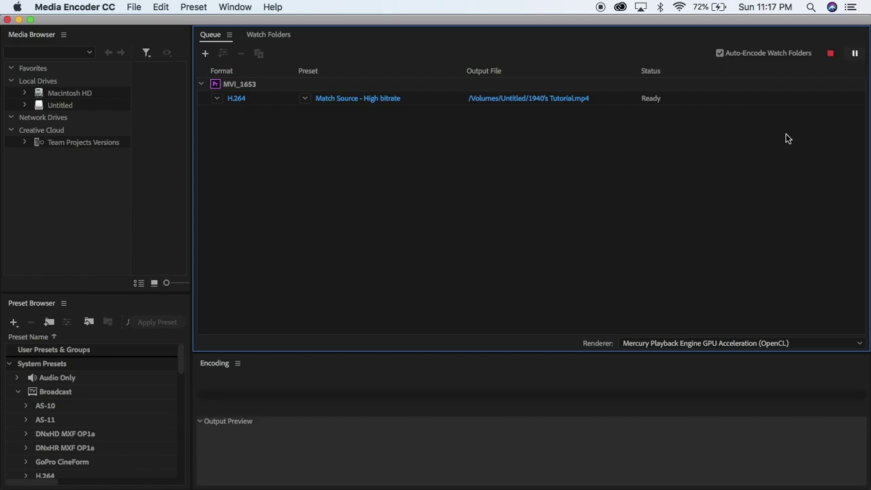